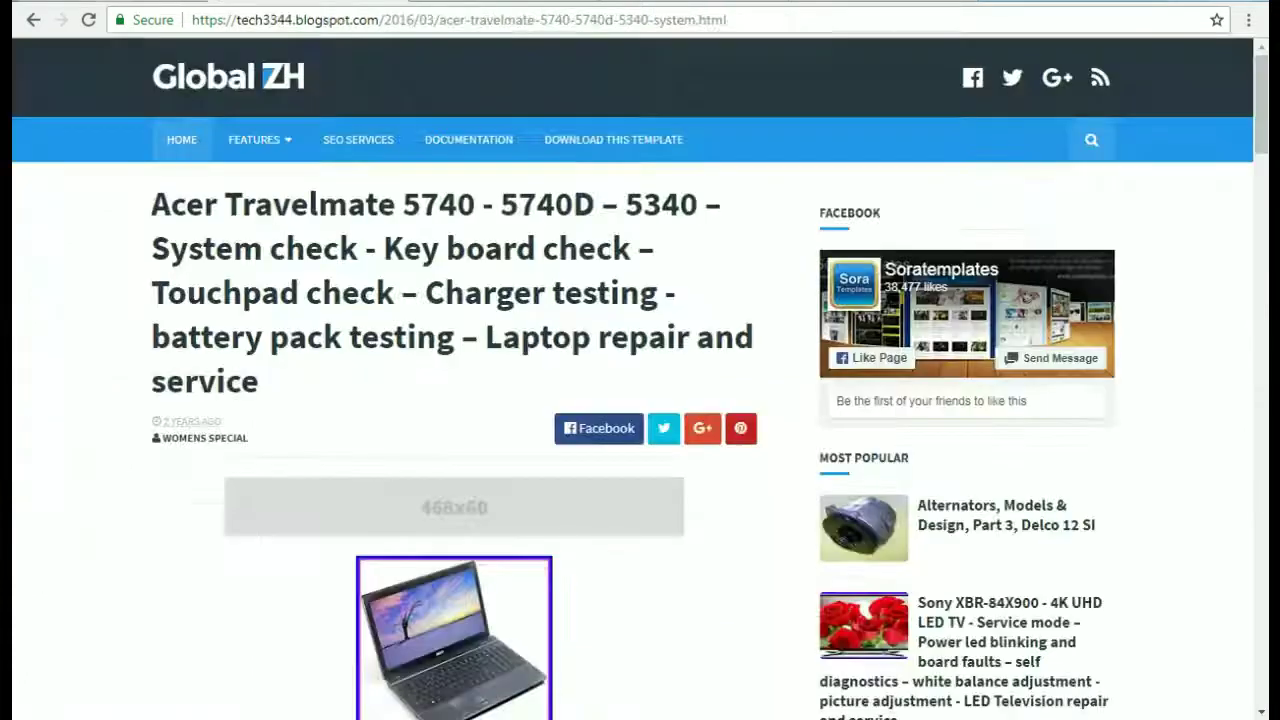
View the live blog and scroll down and back up past the floating 'Get This Pop-up Window' ad.
click(181, 141)
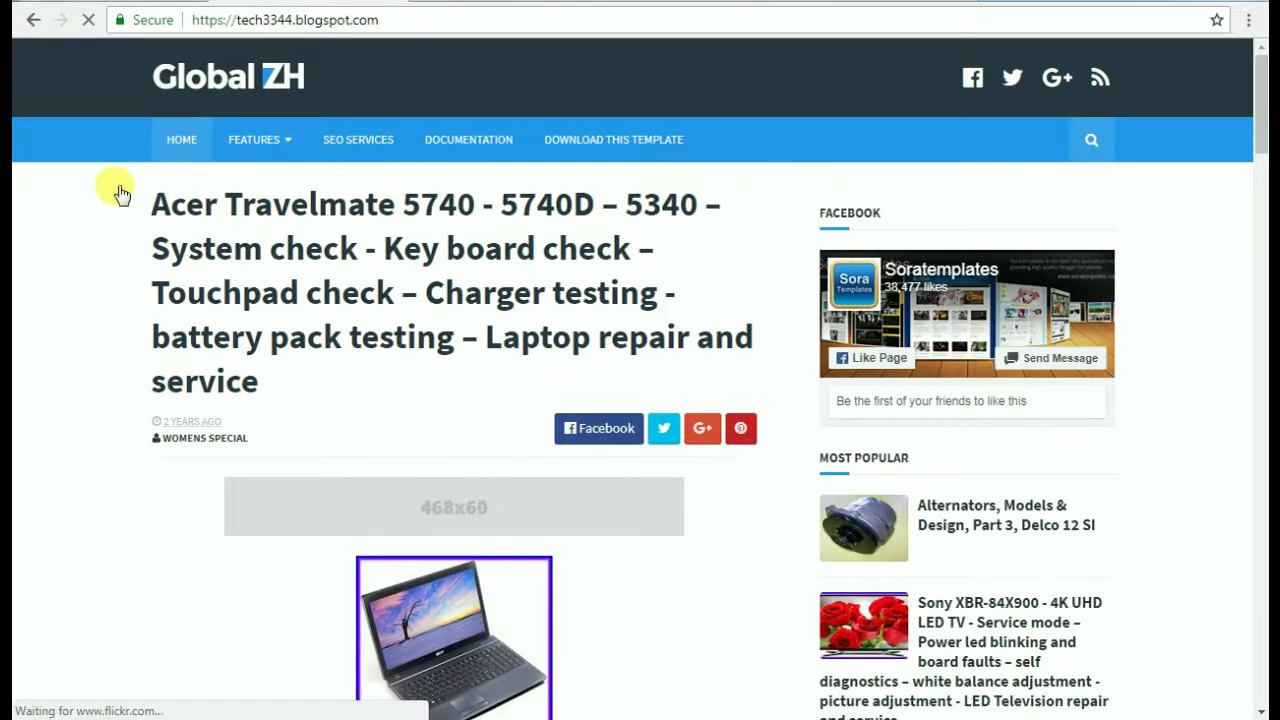
scroll(450, 500, down, 10)
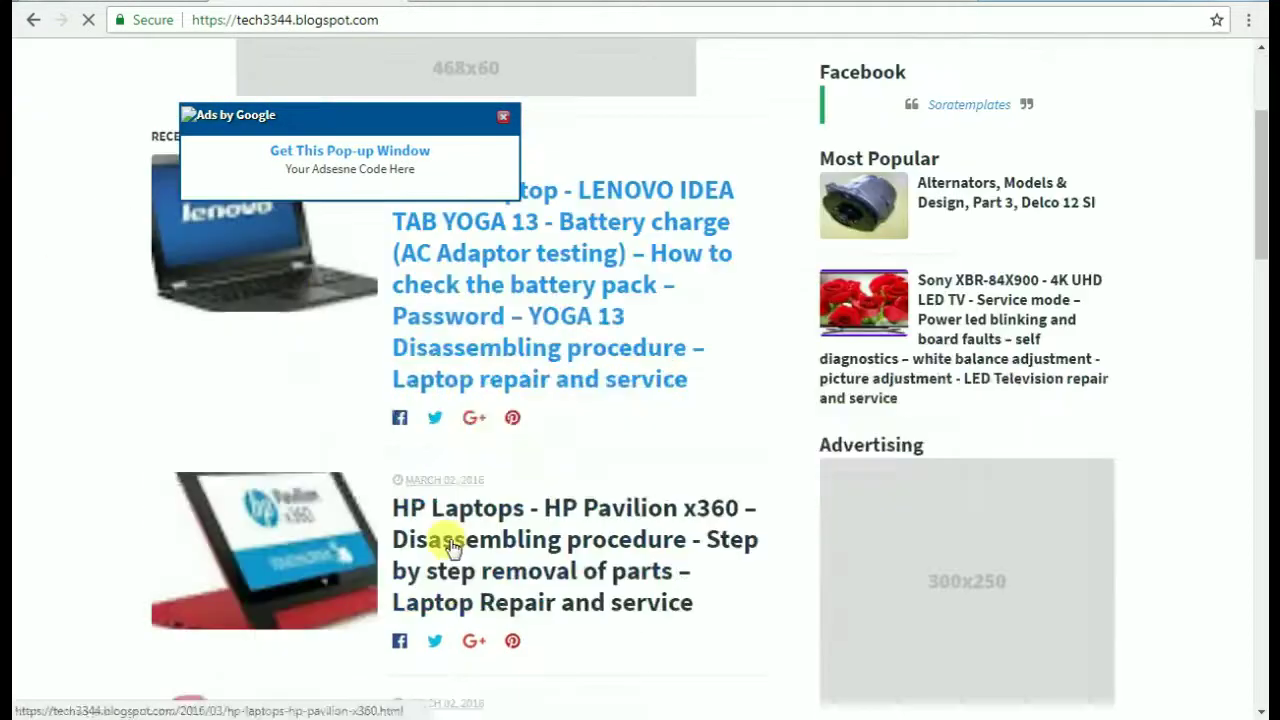
scroll(450, 530, down, 5)
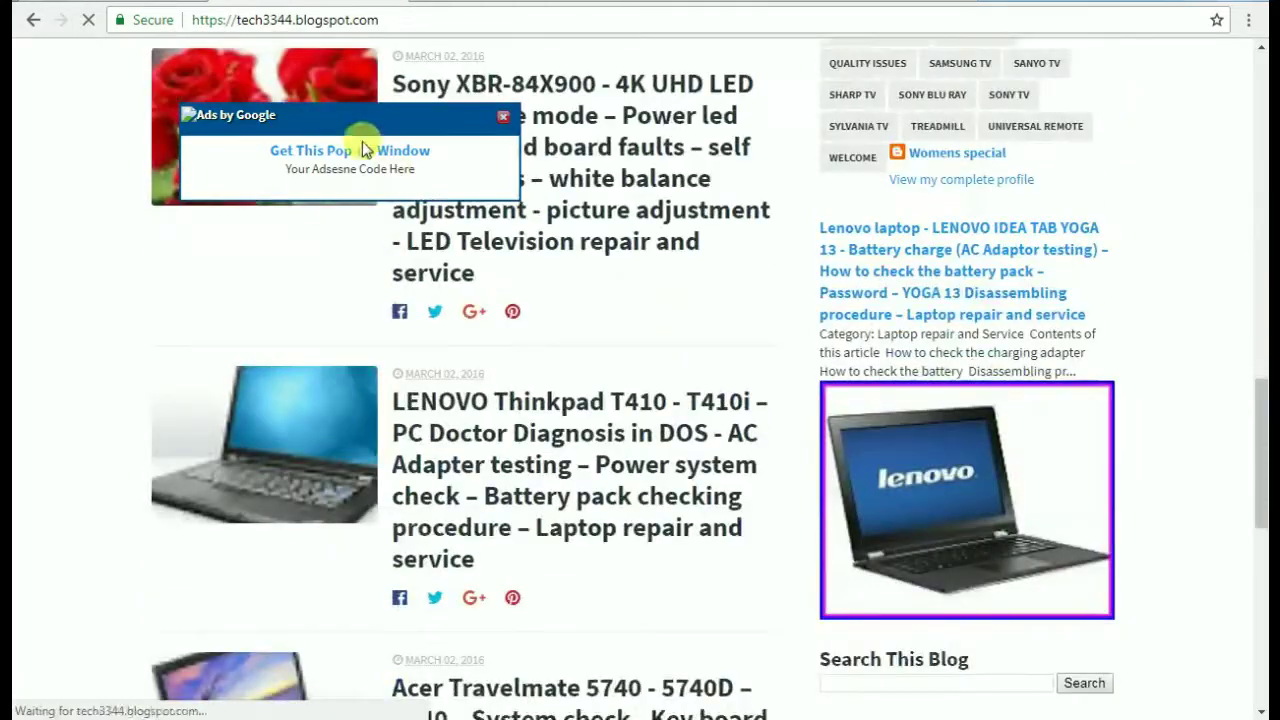
scroll(365, 150, down, 1)
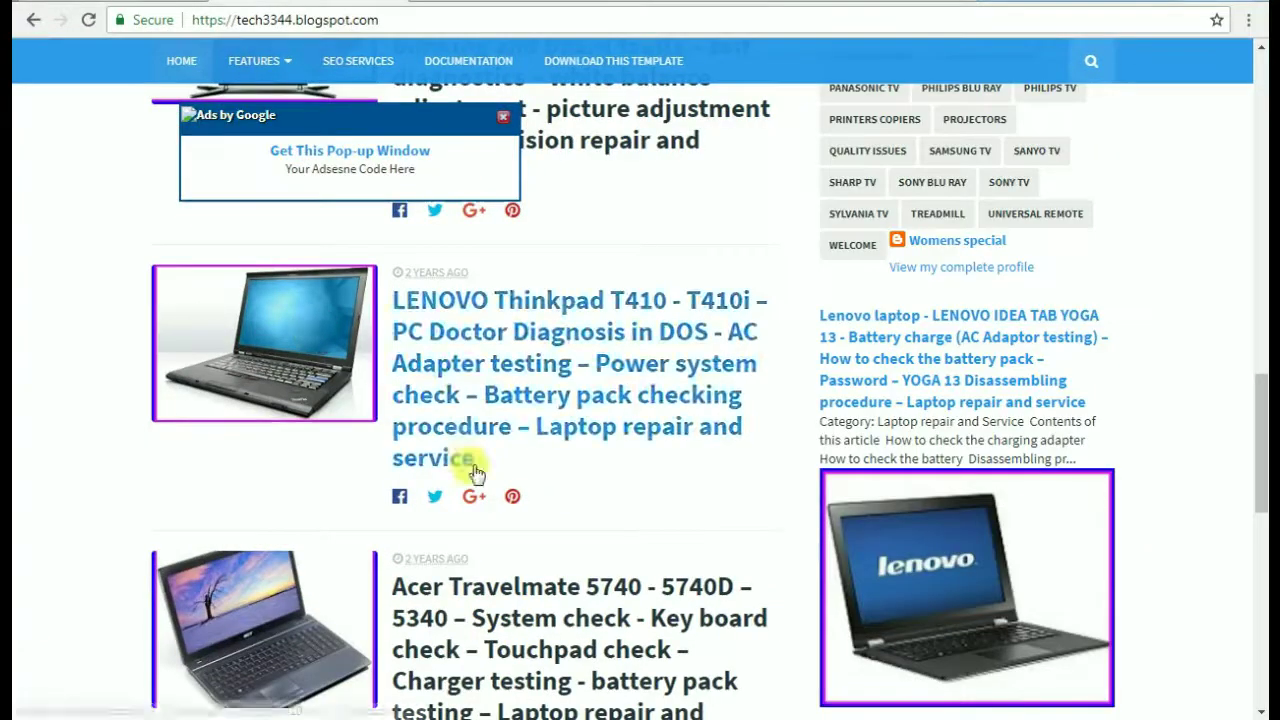
scroll(472, 468, down, 9)
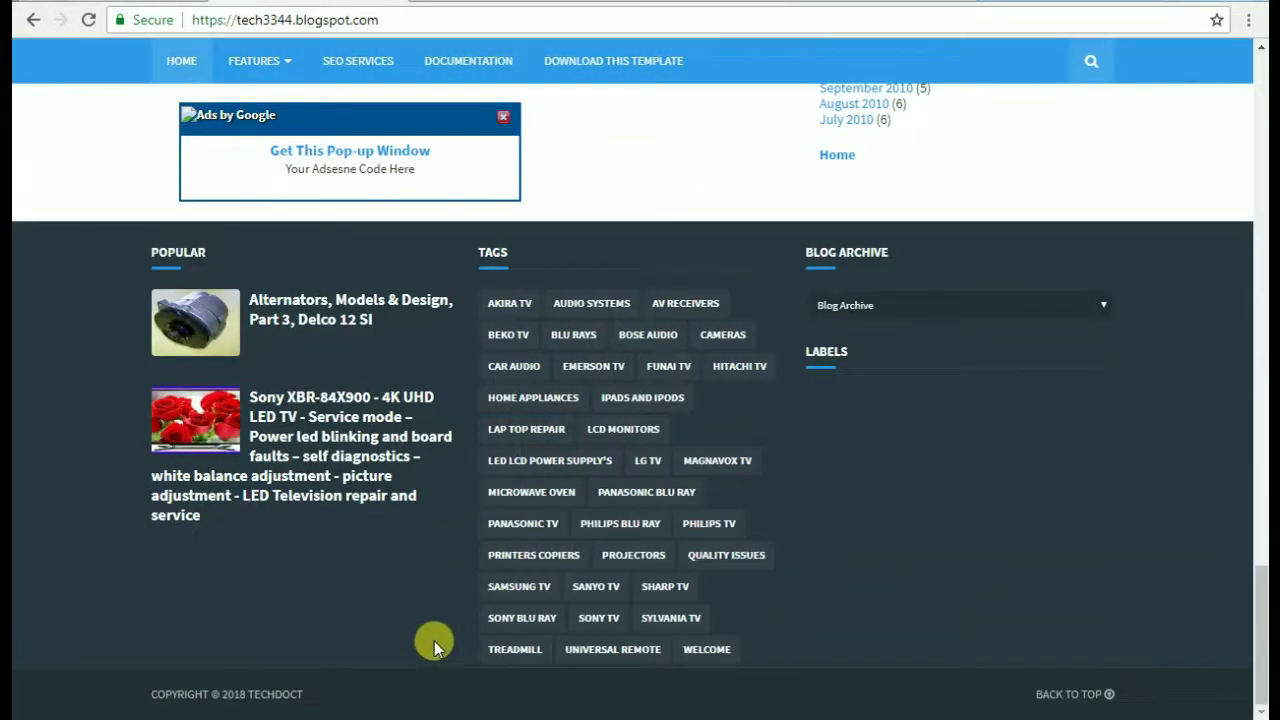
scroll(434, 641, up, 3)
scroll(434, 640, up, 13)
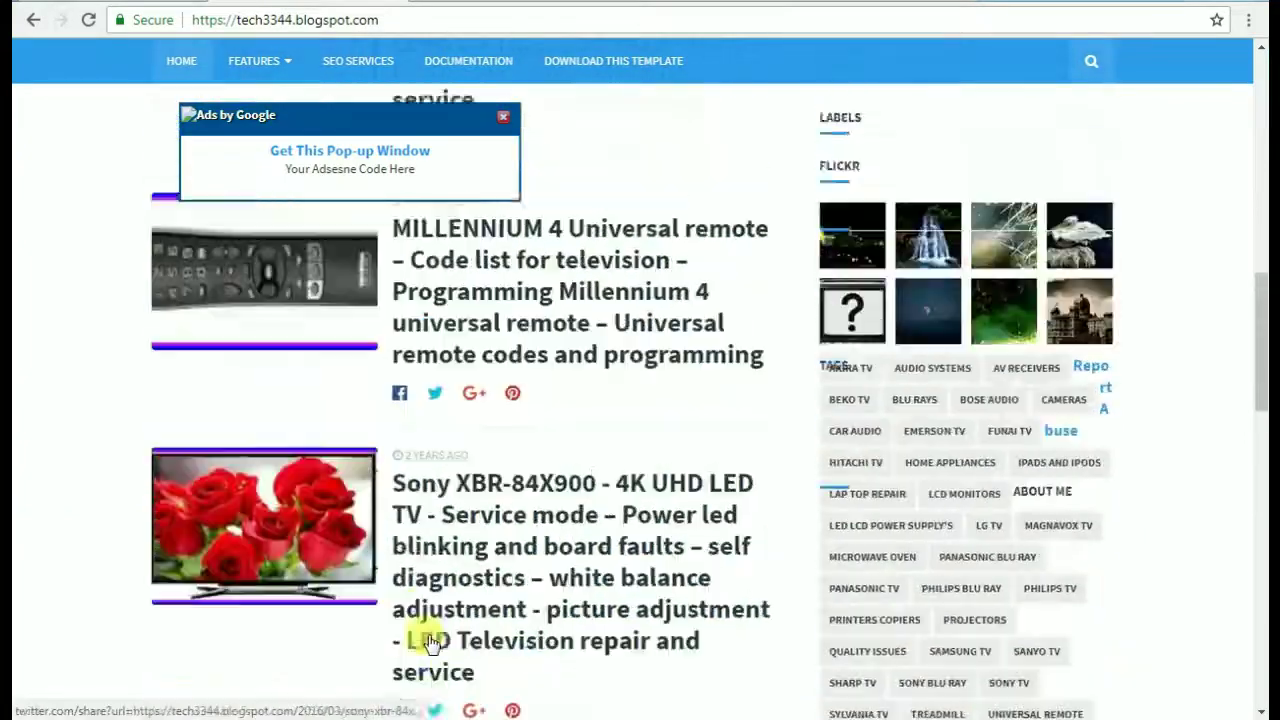
scroll(430, 641, up, 3)
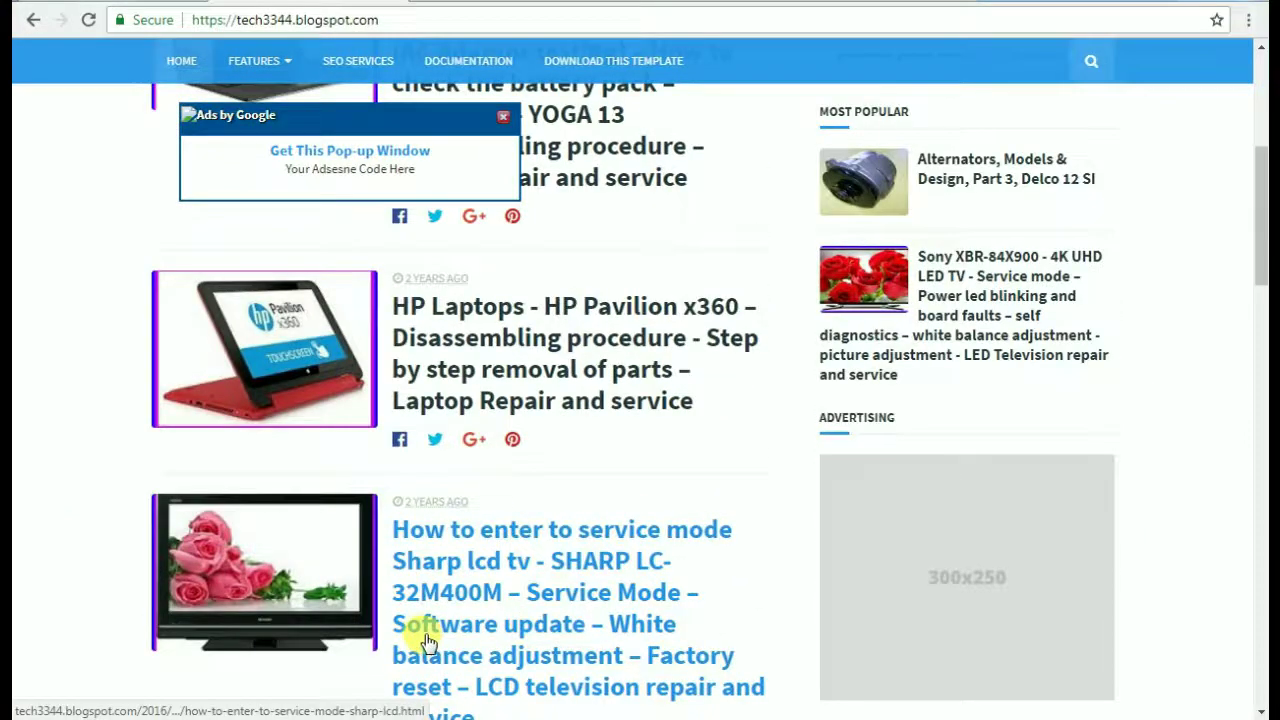
scroll(428, 638, up, 4)
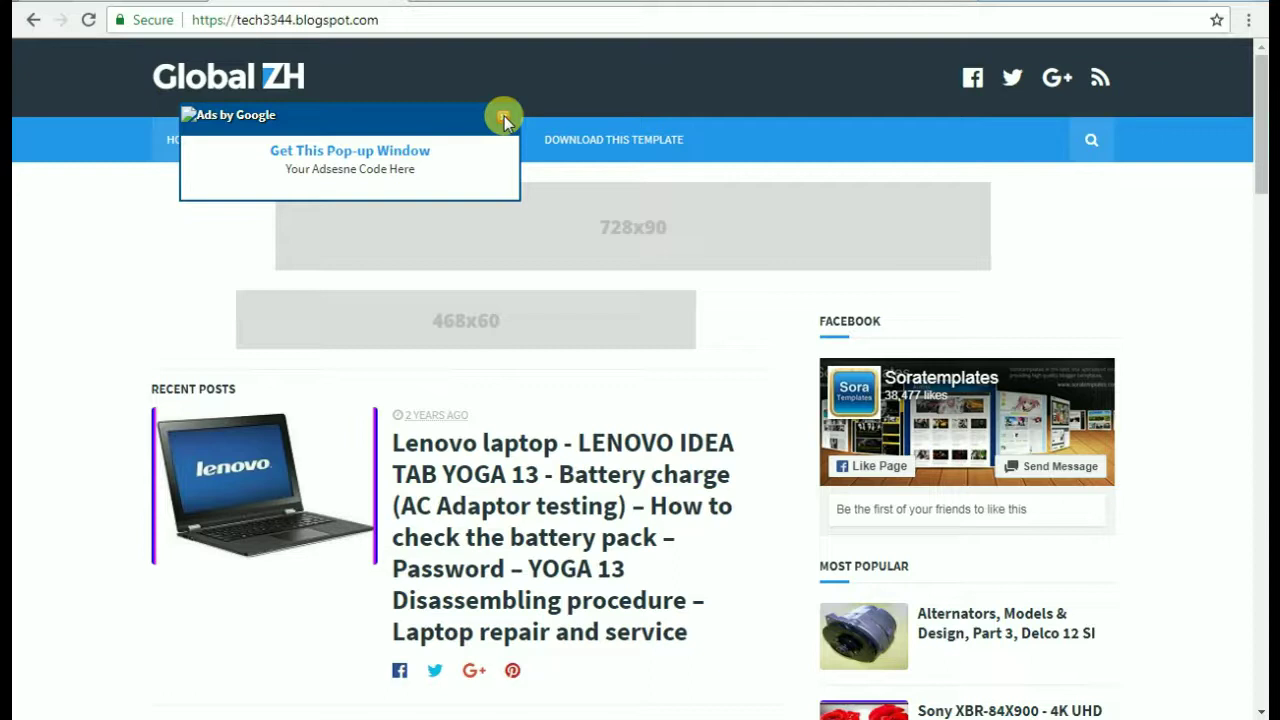
Close the demo pop-up and open Add a Gadget for Sidebar Right, listing AdSense and HTML/JavaScript.
click(504, 116)
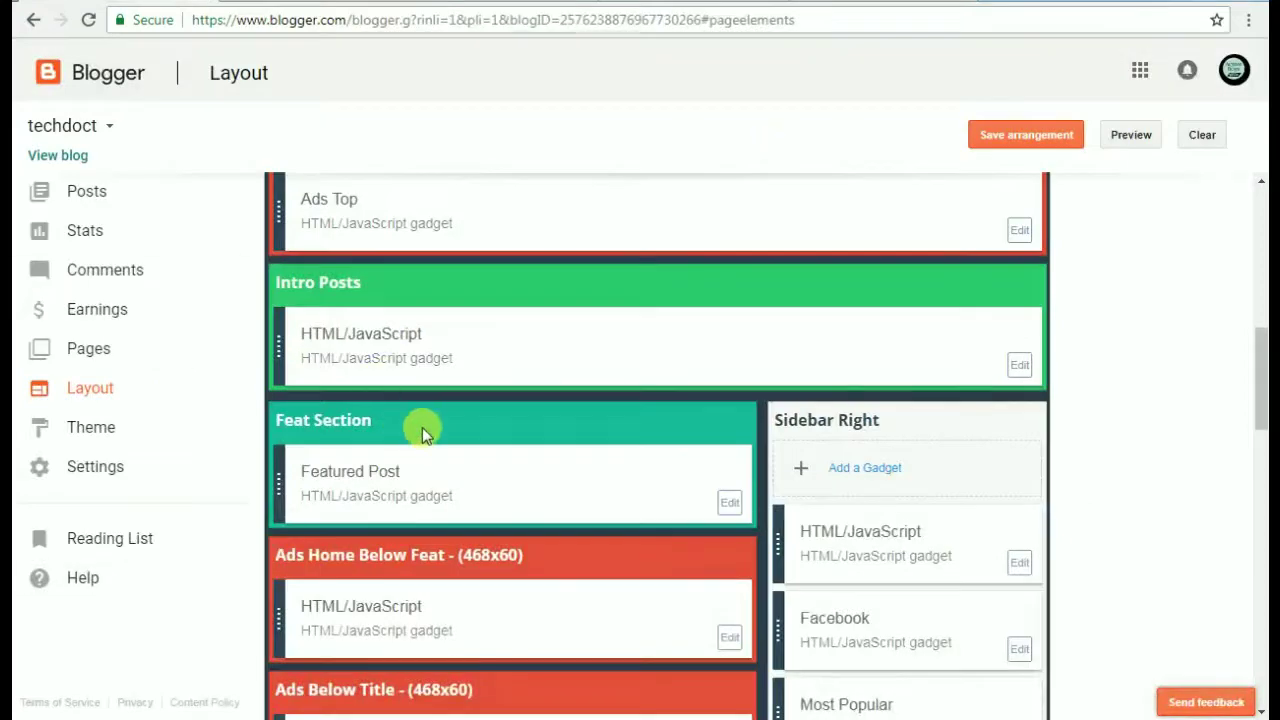
scroll(422, 427, up, 5)
scroll(422, 427, down, 7)
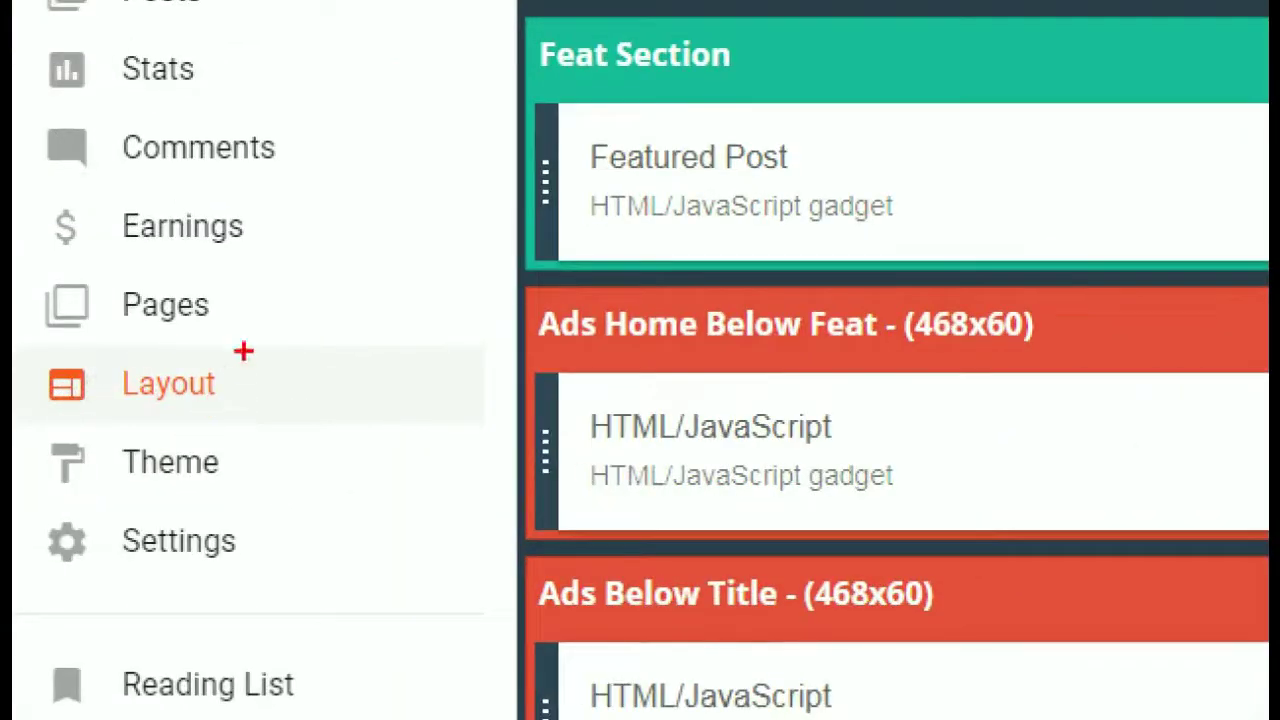
mouse_move(129, 371)
mouse_down()
mouse_move(34, 366)
mouse_move(176, 425)
mouse_move(250, 336)
mouse_move(237, 334)
mouse_up()
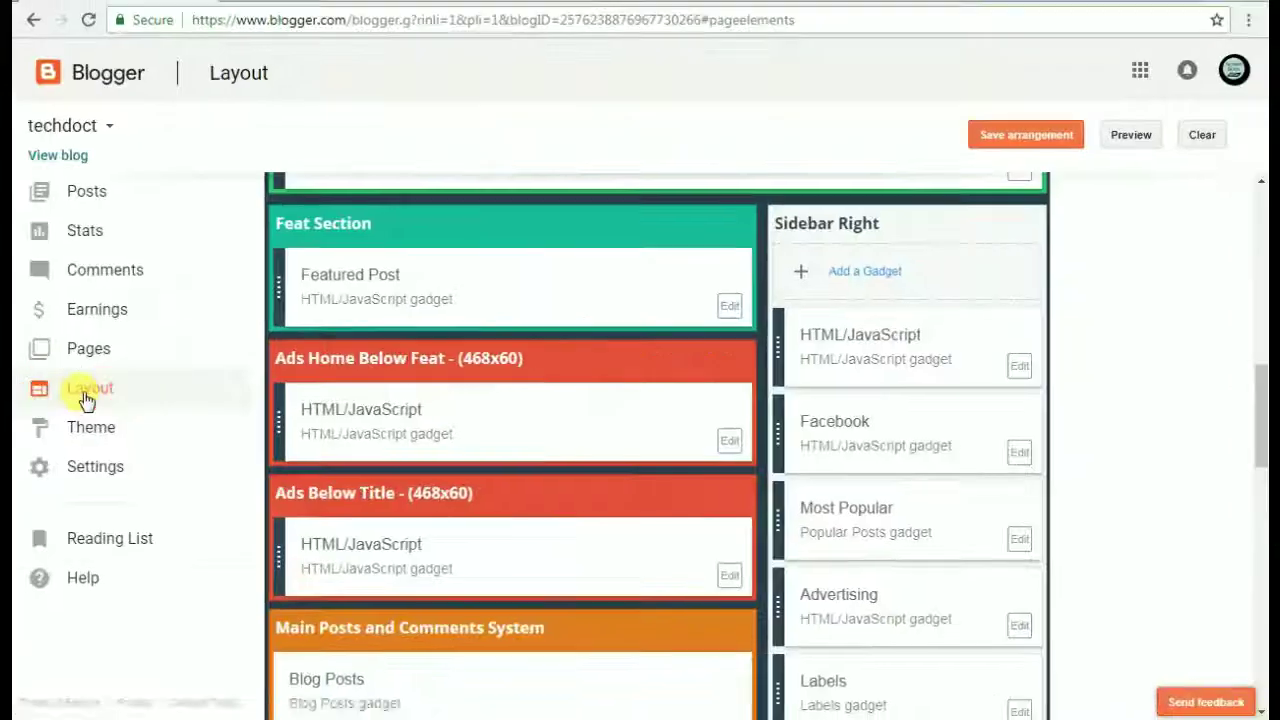
click(857, 272)
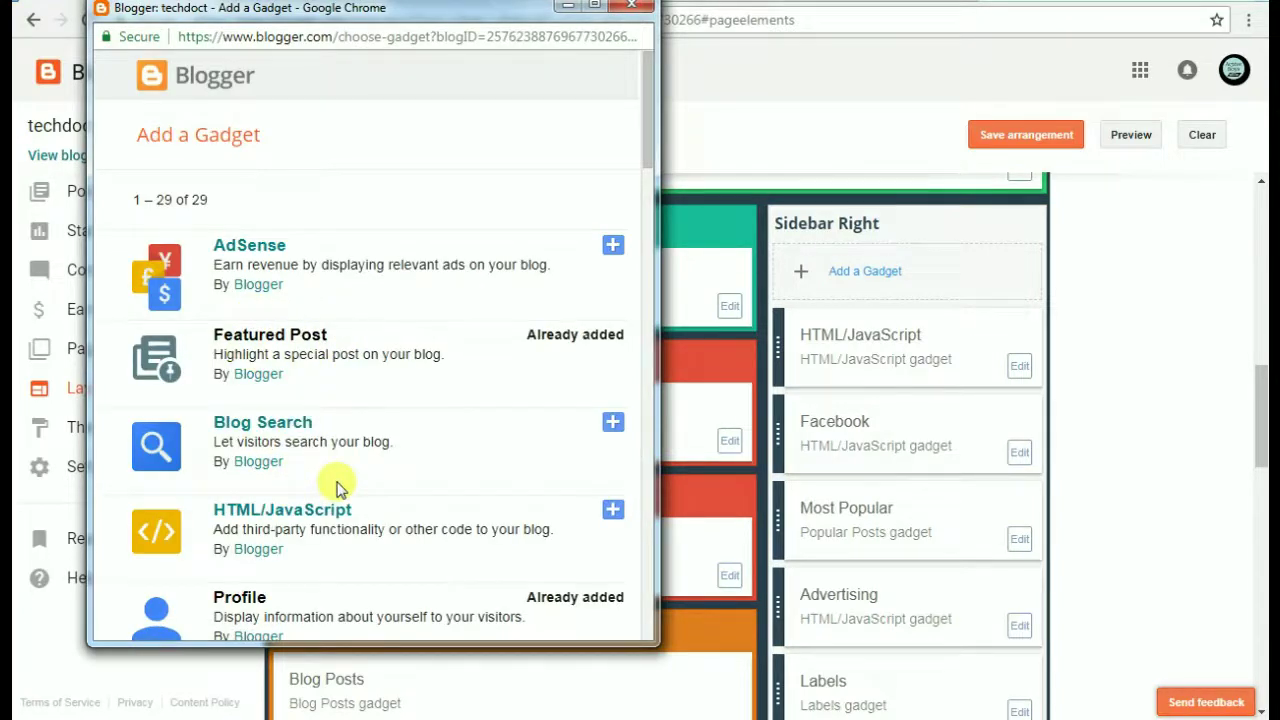
scroll(320, 484, down, 1)
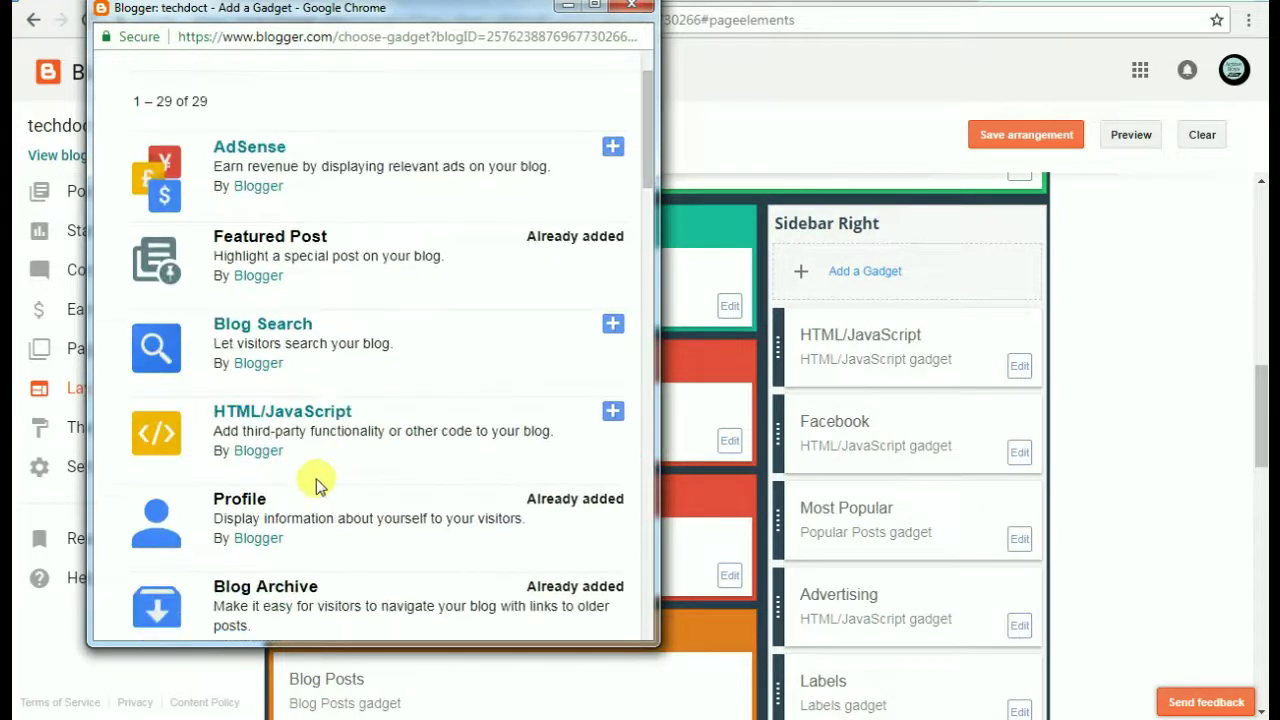
Choose the HTML/JavaScript gadget and paste the pop-up window code into its Content box.
click(284, 414)
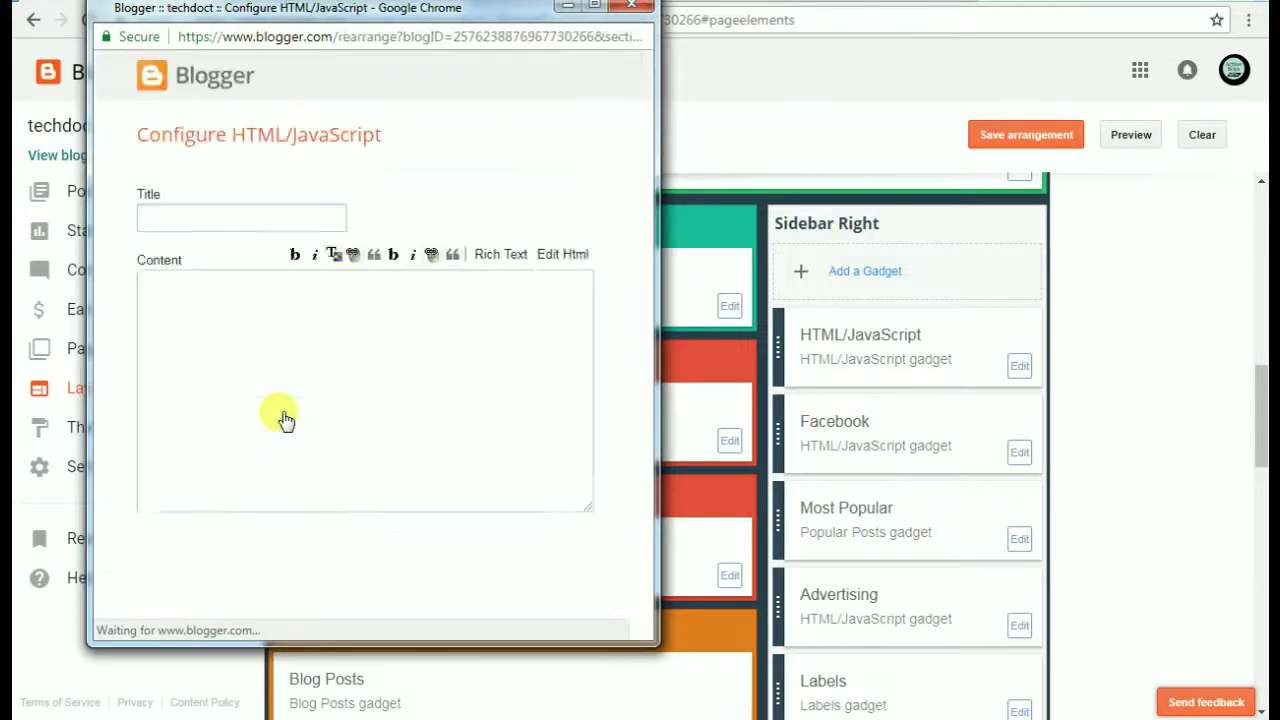
click(191, 338)
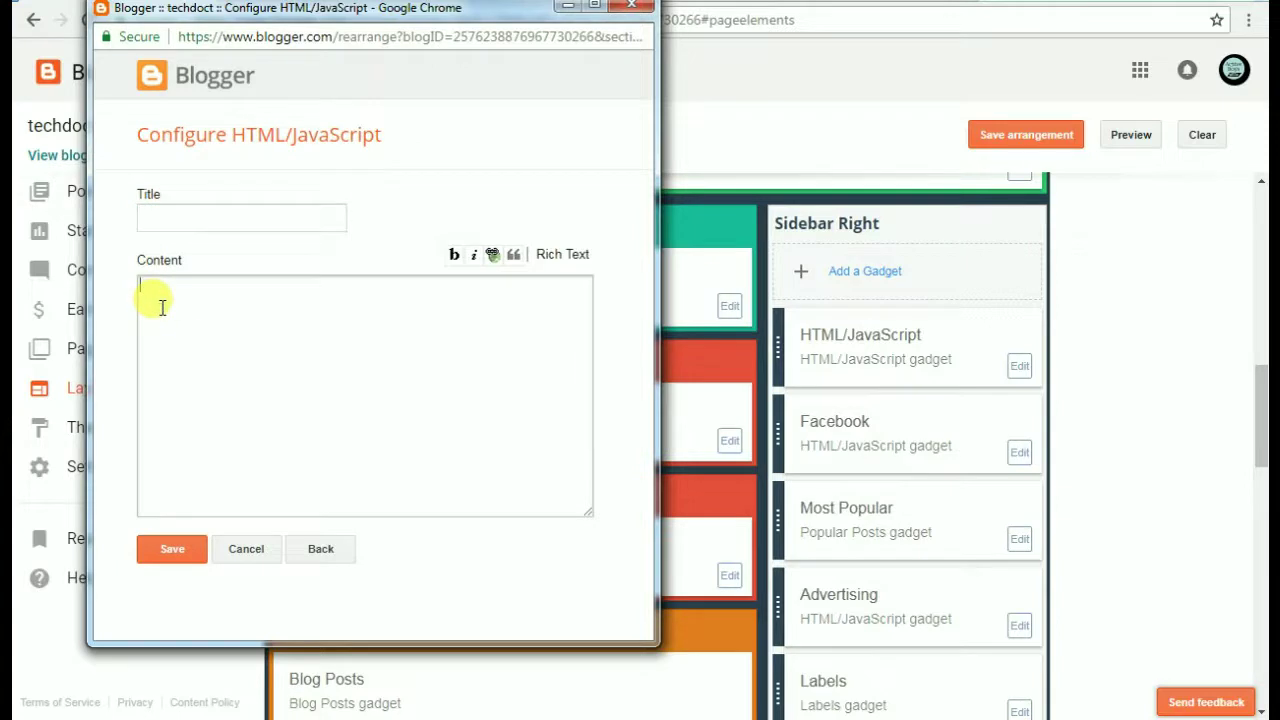
key(ctrl+v)
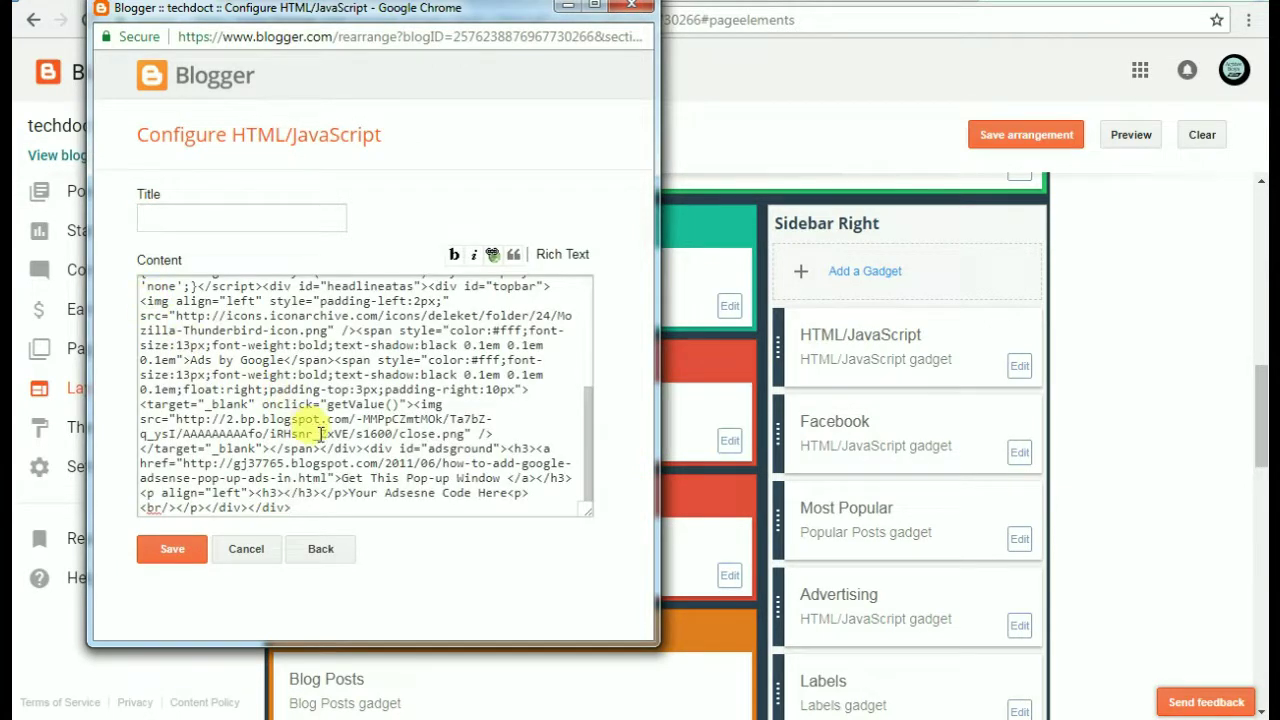
scroll(320, 432, up, 2)
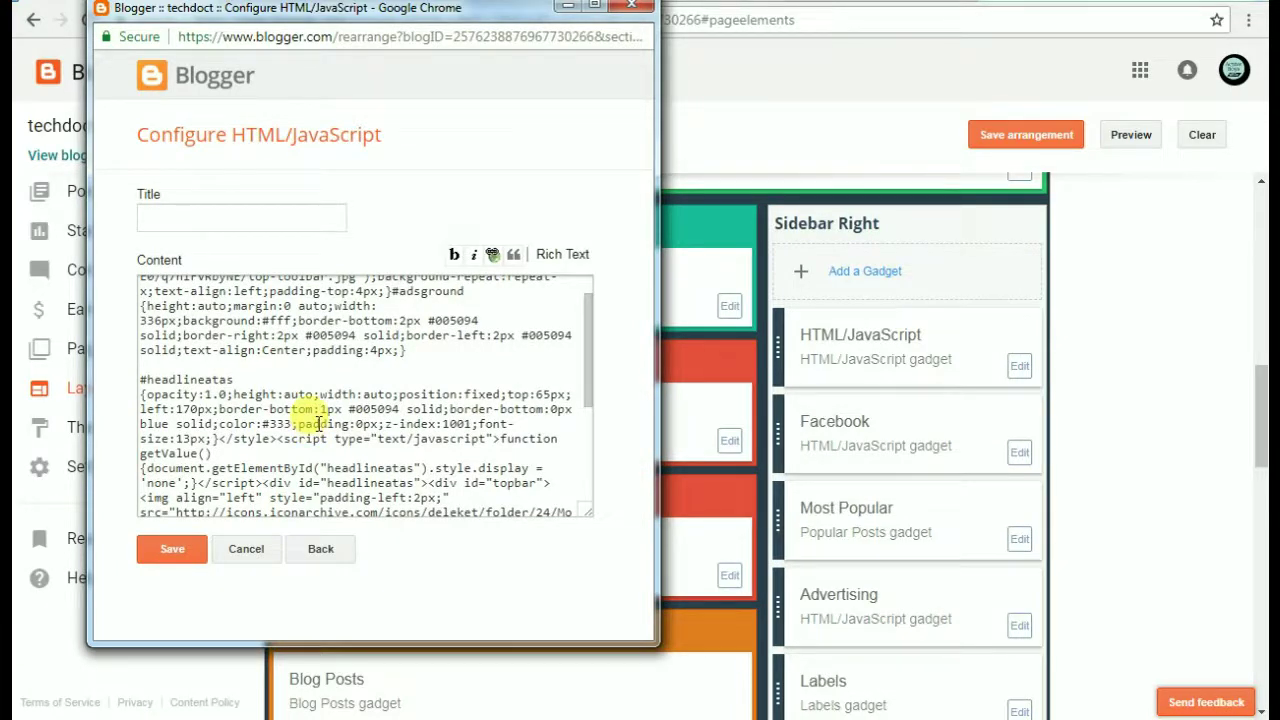
scroll(318, 420, up, 1)
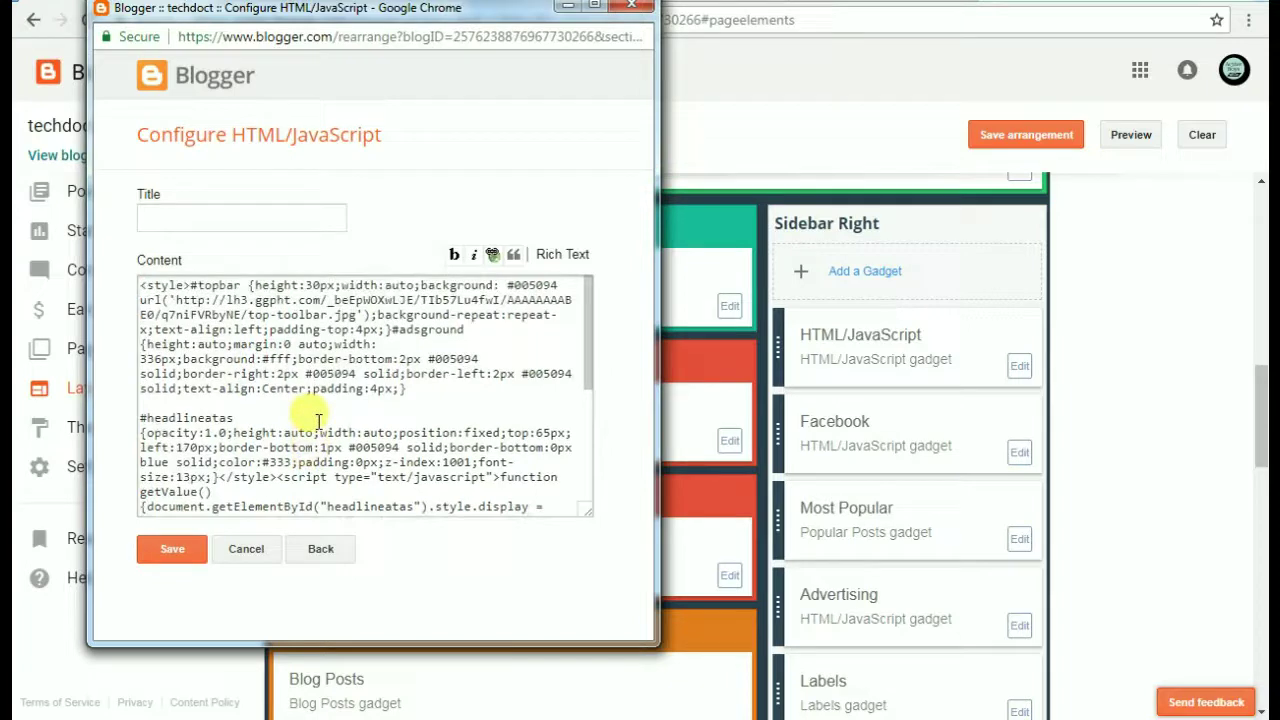
scroll(318, 420, down, 5)
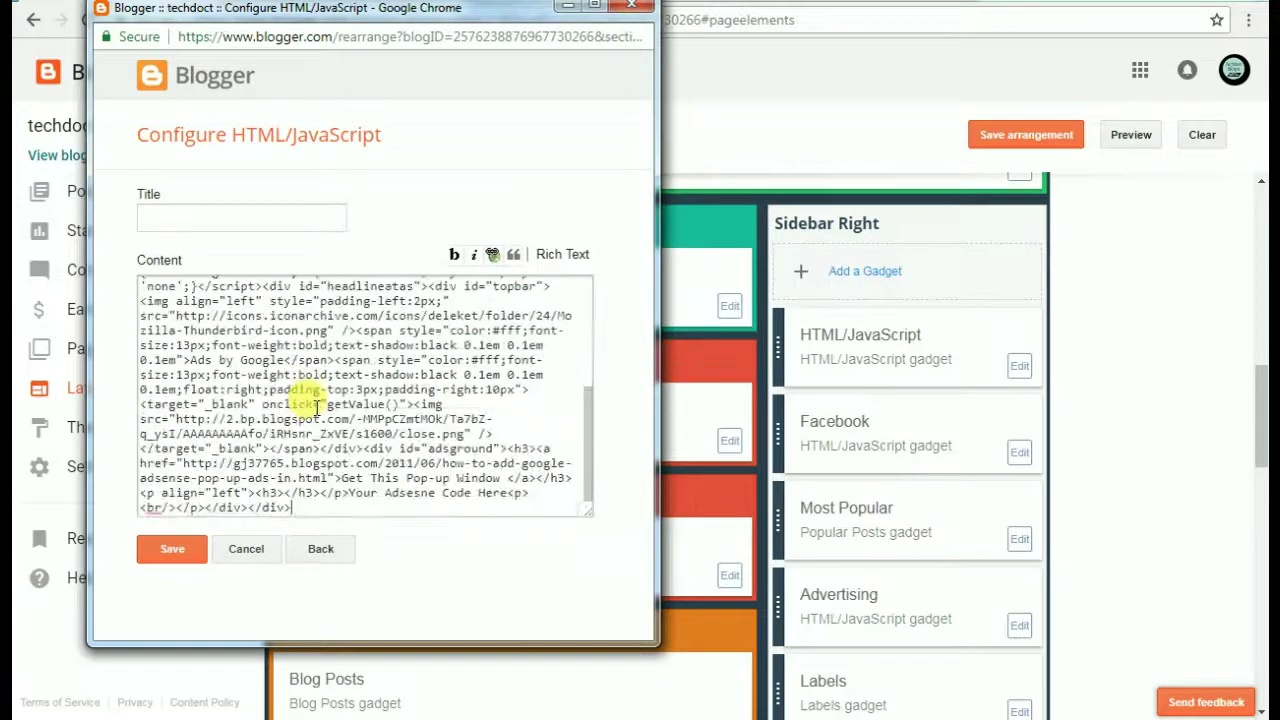
Select the 'Your Adsesne Code Here' placeholder text within the pasted code.
click(190, 216)
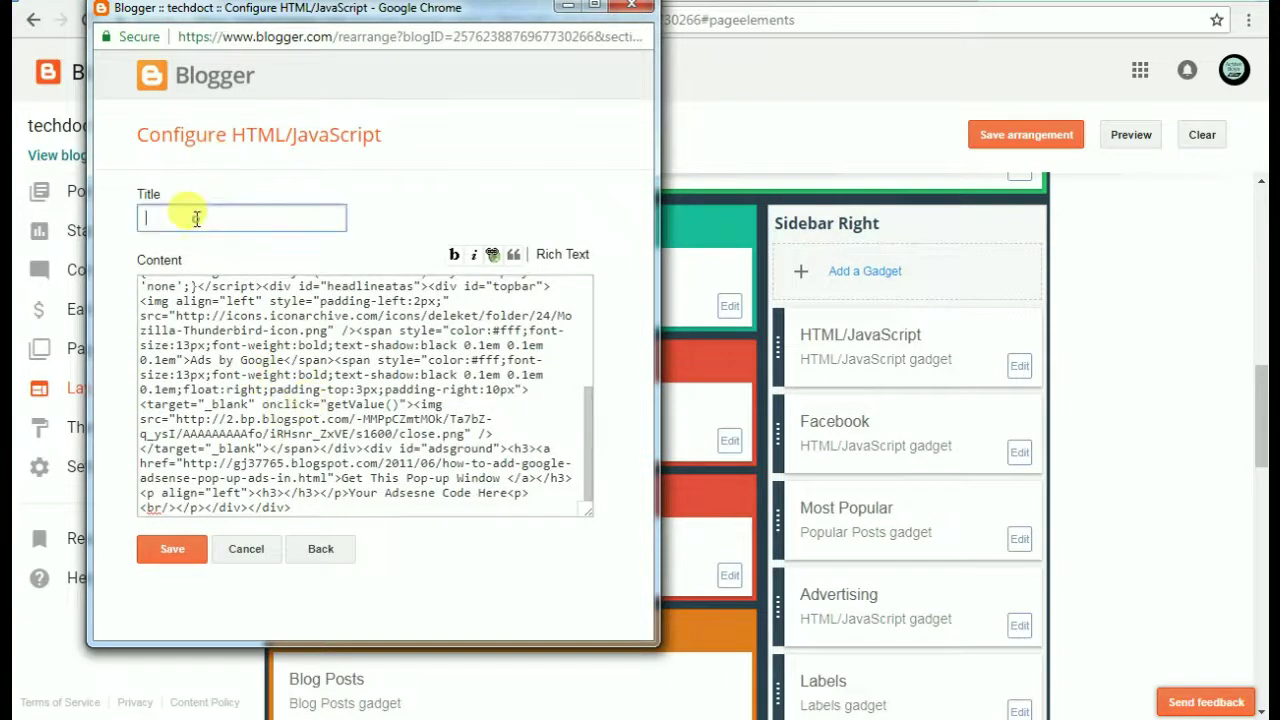
click(320, 404)
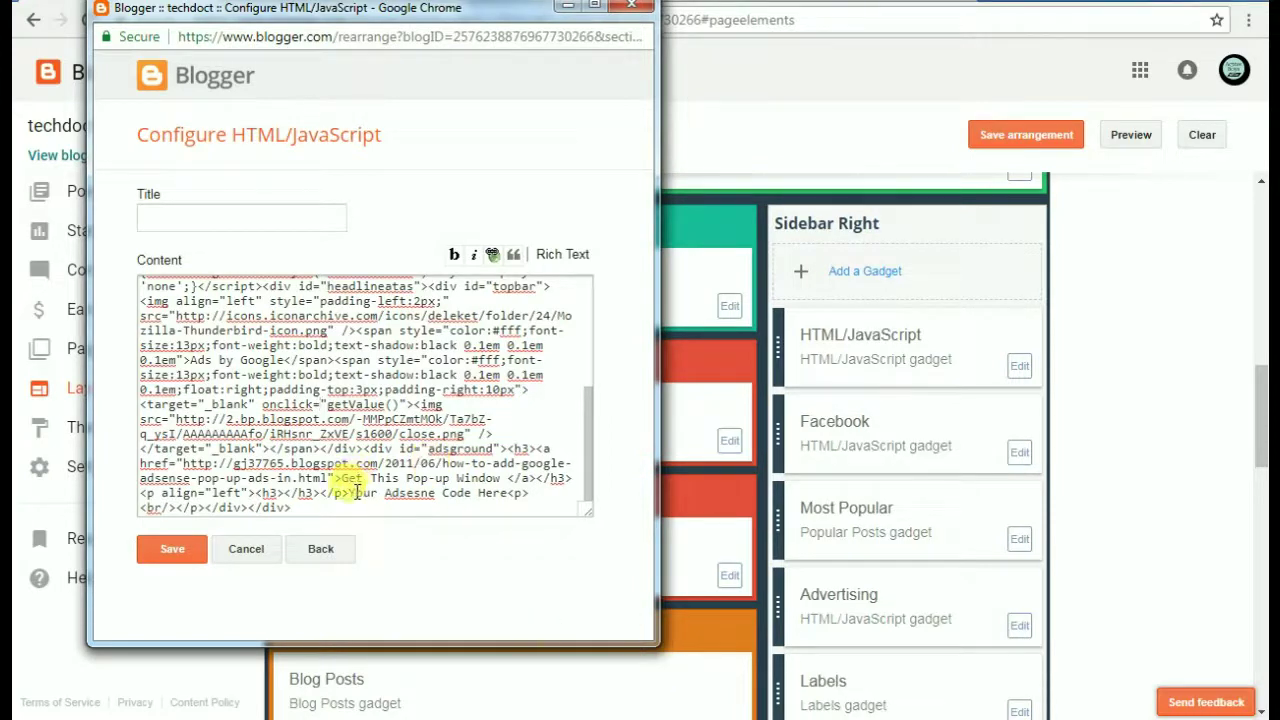
drag(347, 494, 511, 495)
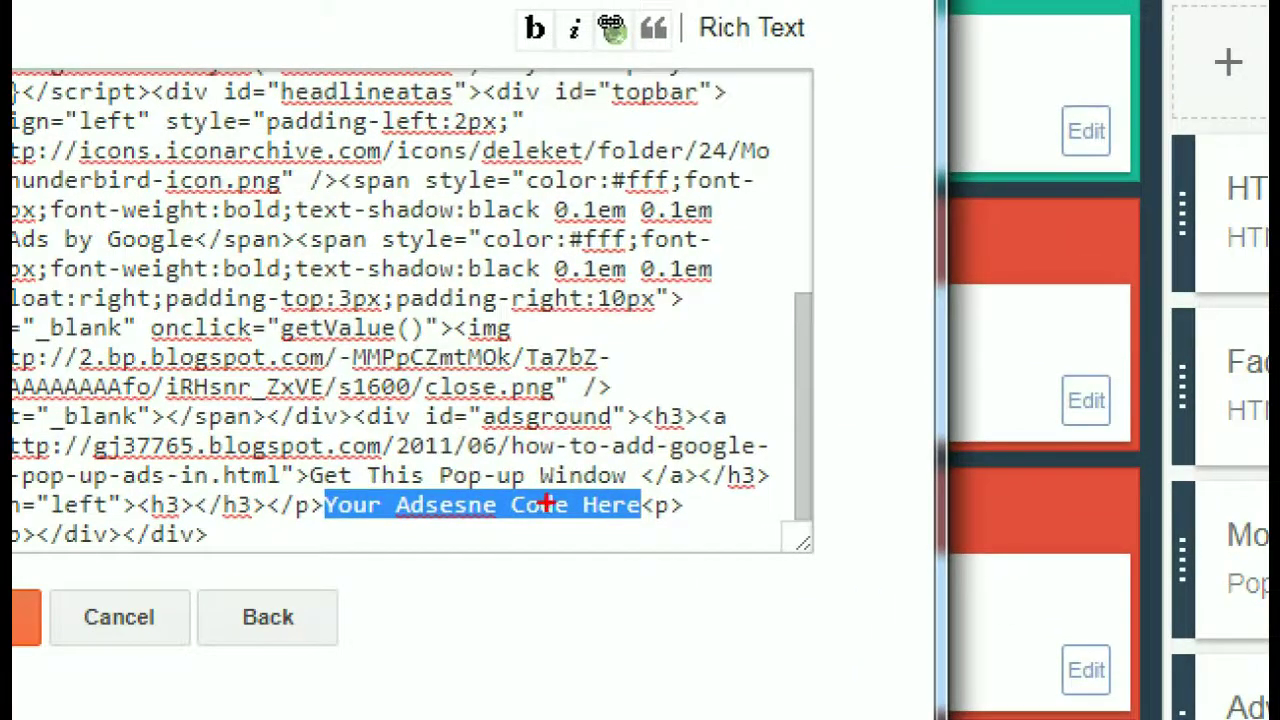
mouse_move(638, 492)
mouse_down()
mouse_move(354, 486)
mouse_move(312, 515)
mouse_move(600, 544)
mouse_move(640, 492)
mouse_up()
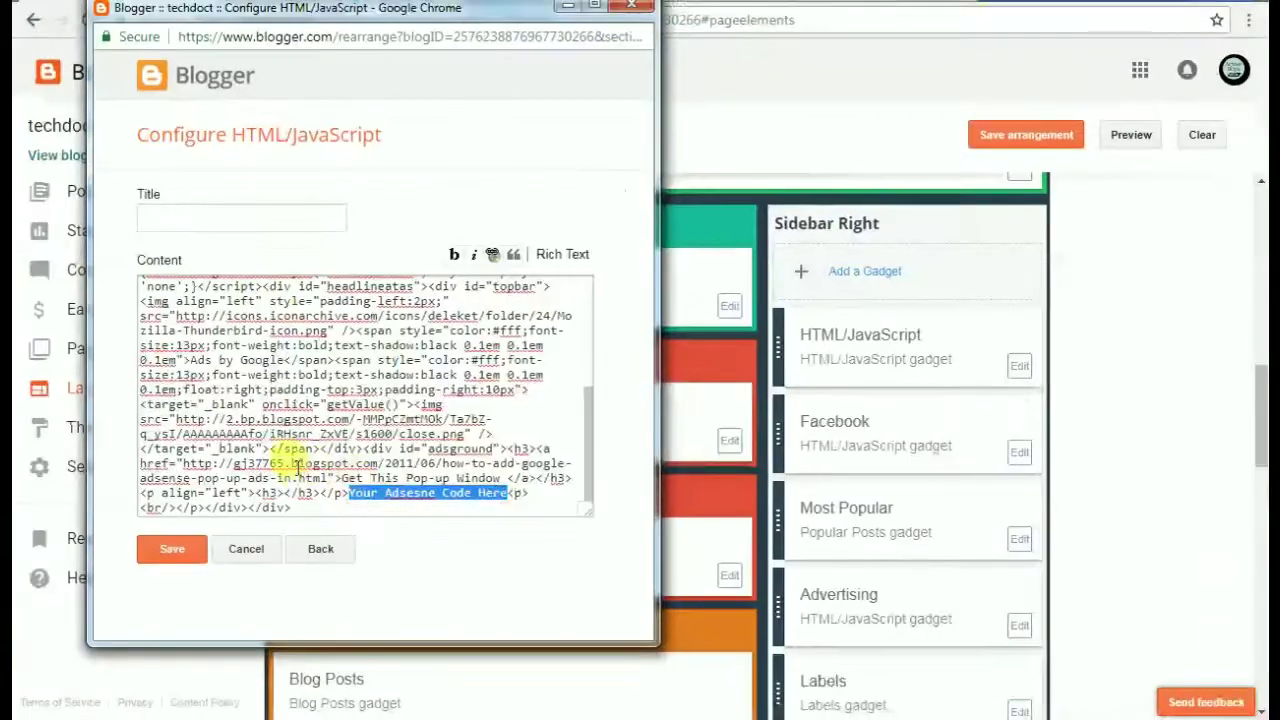
Paste the AdSense ad code over the placeholder text.
key(ctrl+v)
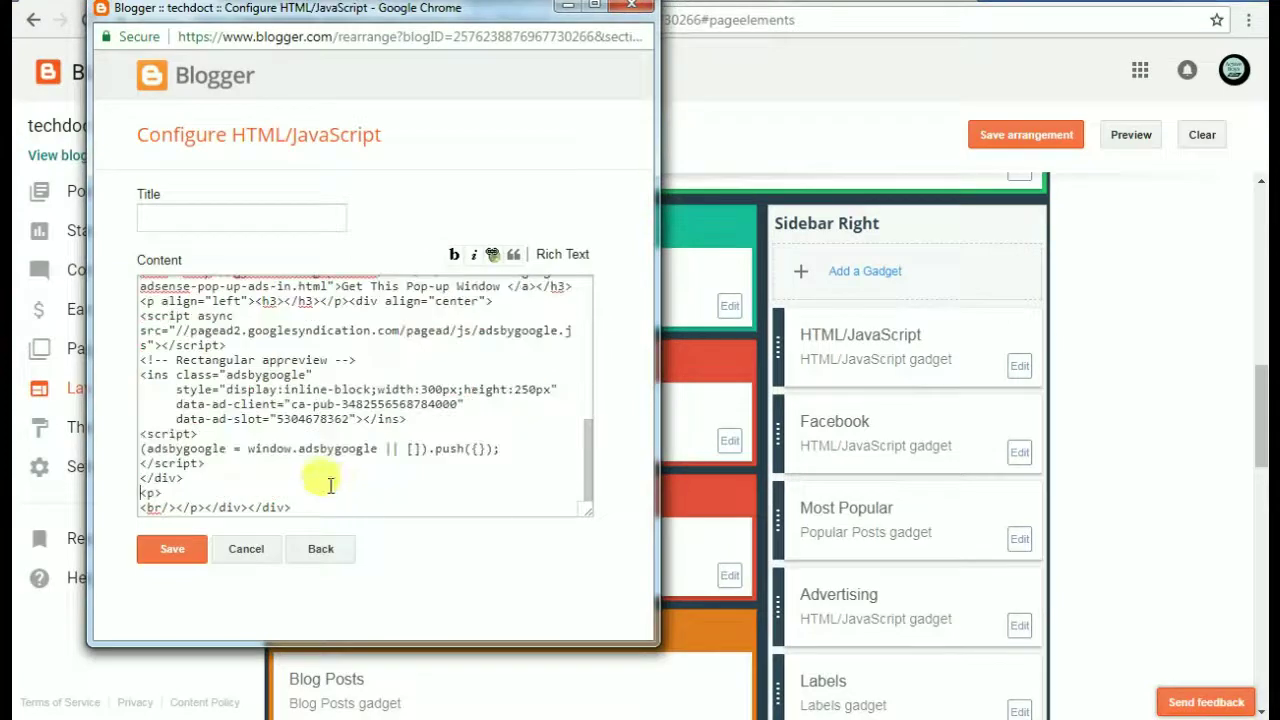
scroll(270, 466, up, 10)
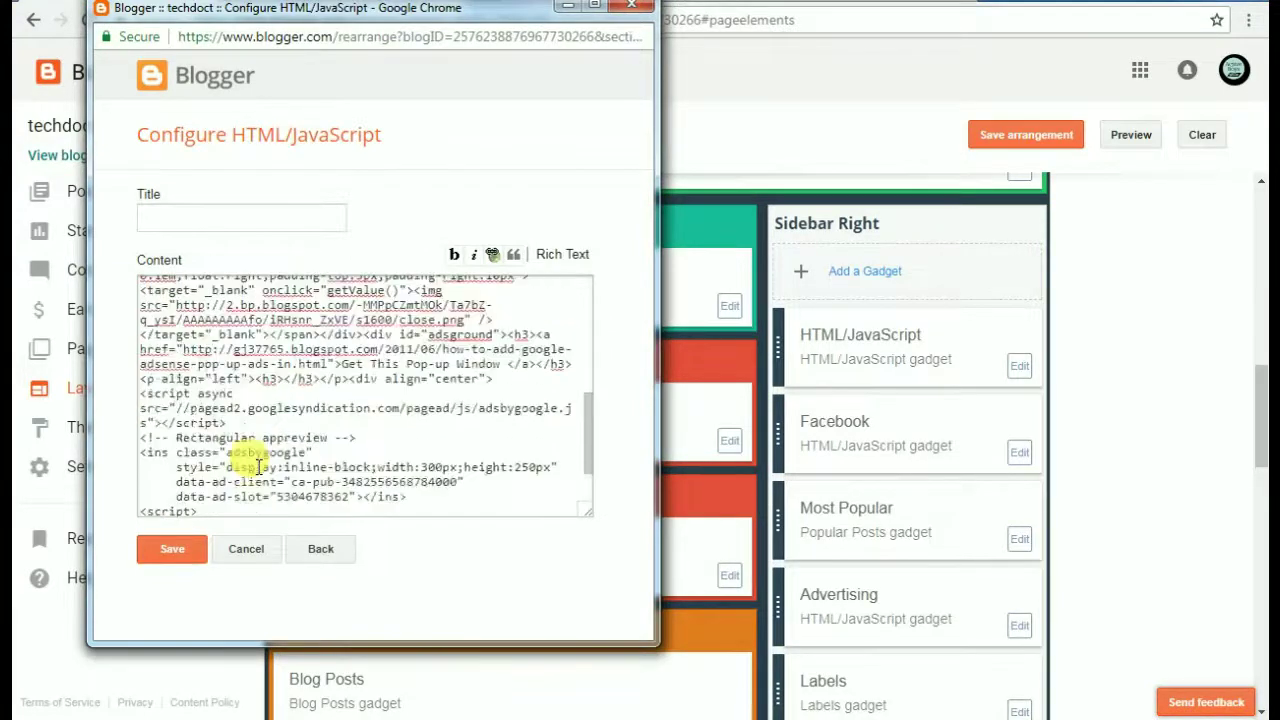
scroll(258, 468, up, 2)
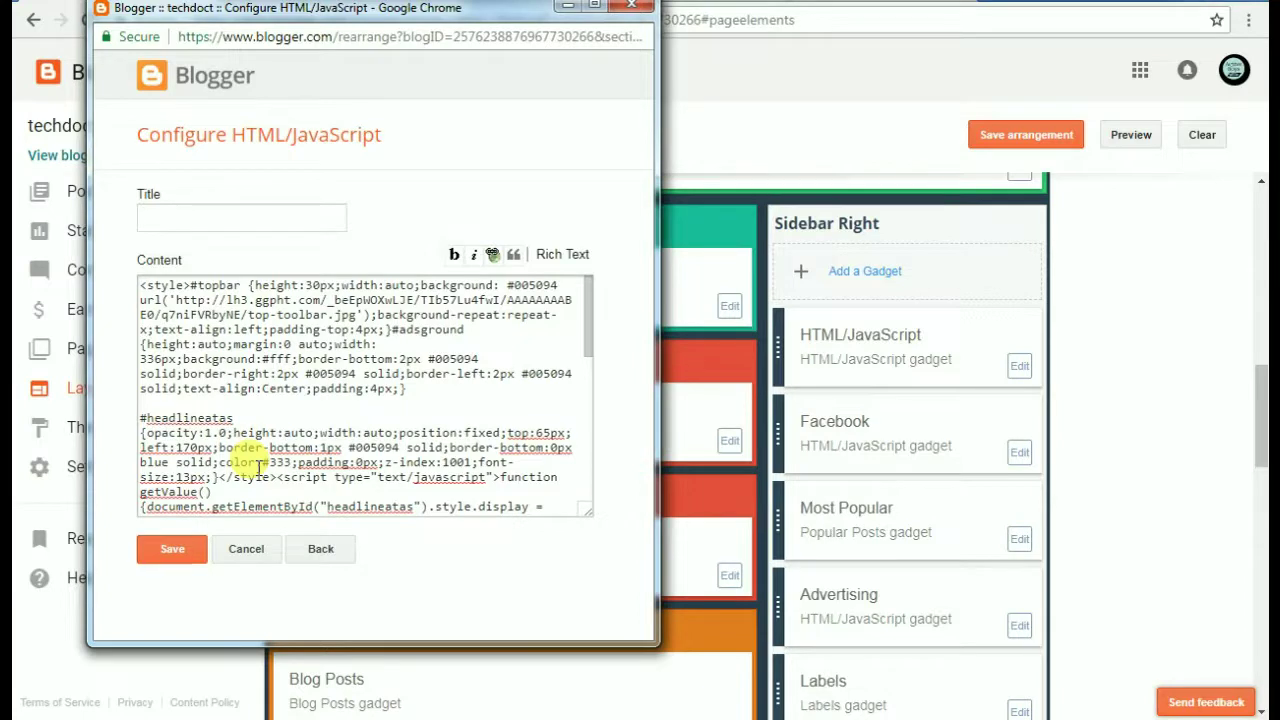
Highlight the top-bar image URL in the style block, then deselect it.
click(178, 300)
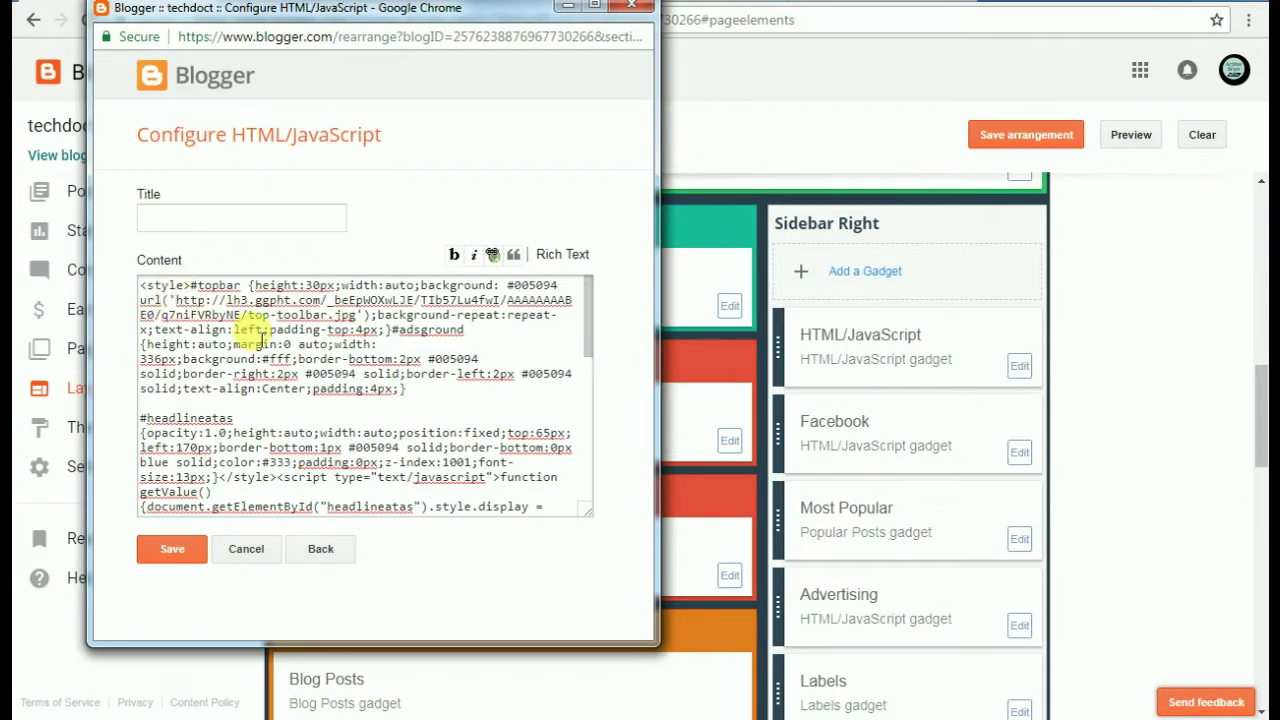
double_click(350, 315)
drag(296, 300, 176, 300)
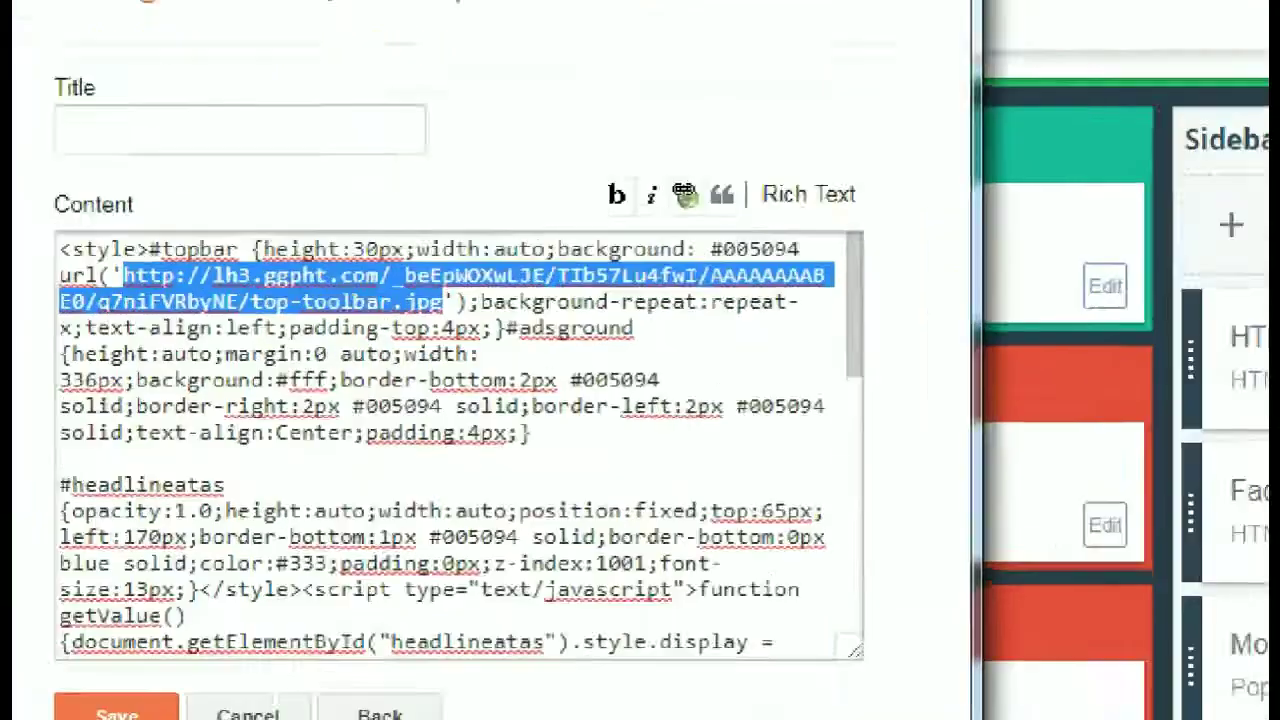
mouse_move(299, 246)
mouse_down()
mouse_move(94, 283)
mouse_move(325, 354)
mouse_move(948, 296)
mouse_move(756, 258)
mouse_move(304, 245)
mouse_up()
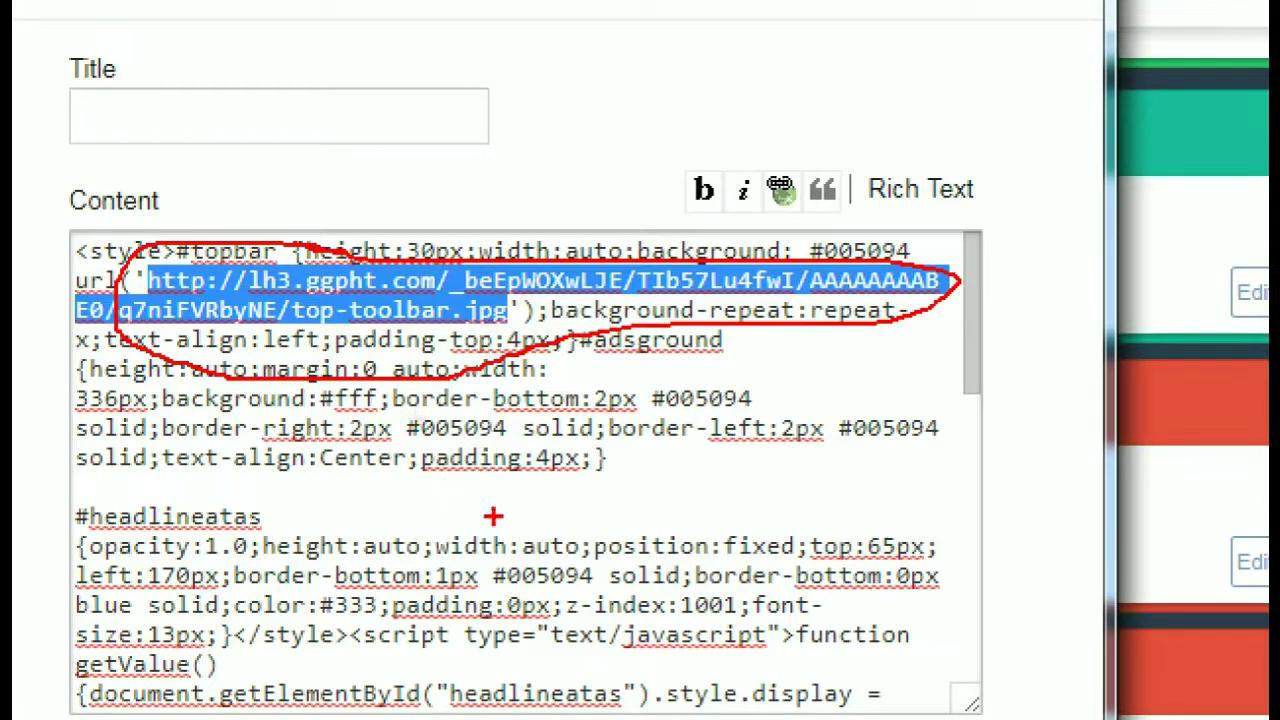
key(Escape)
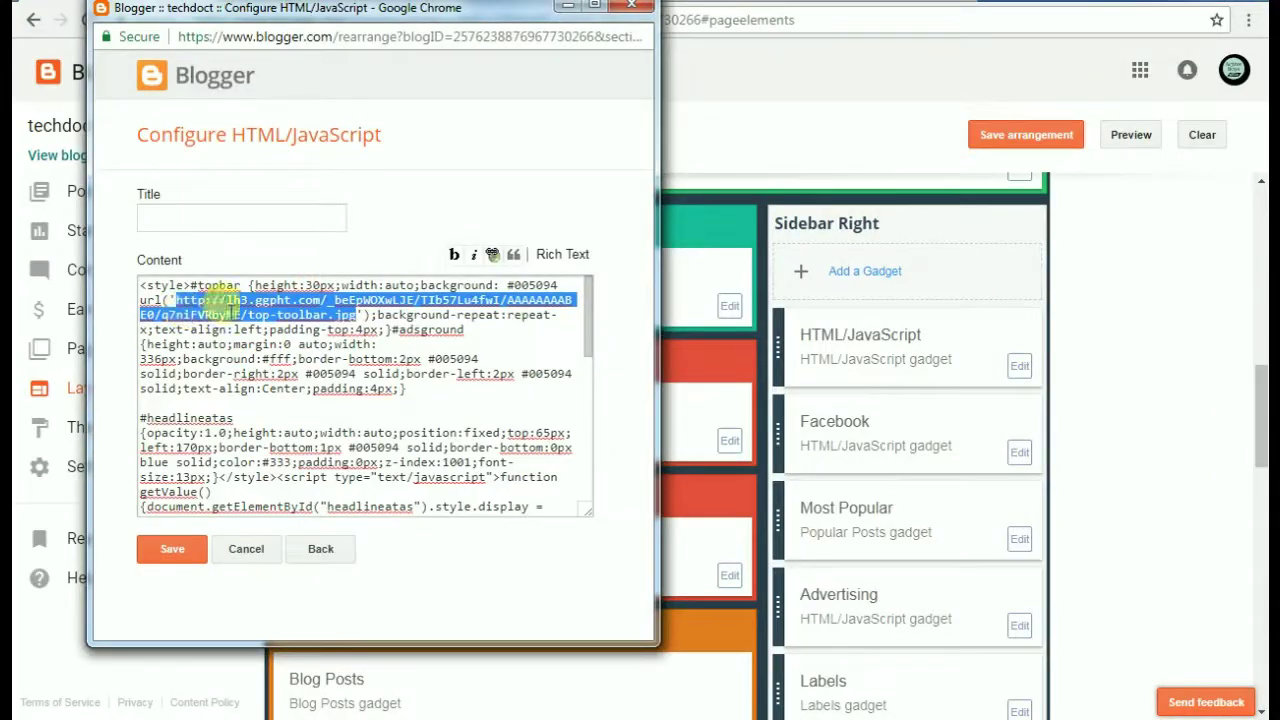
click(316, 368)
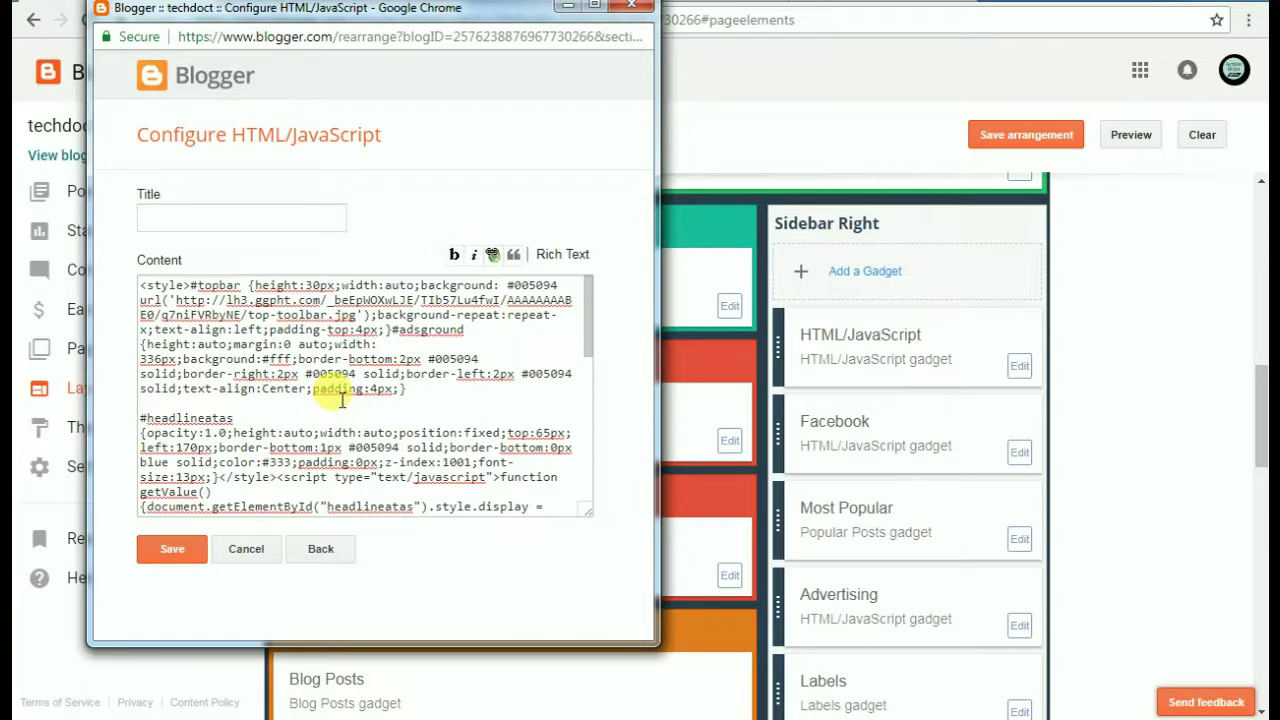
Save the pop-up ad gadget and remove the extra HTML/JavaScript gadget from the layout.
click(175, 562)
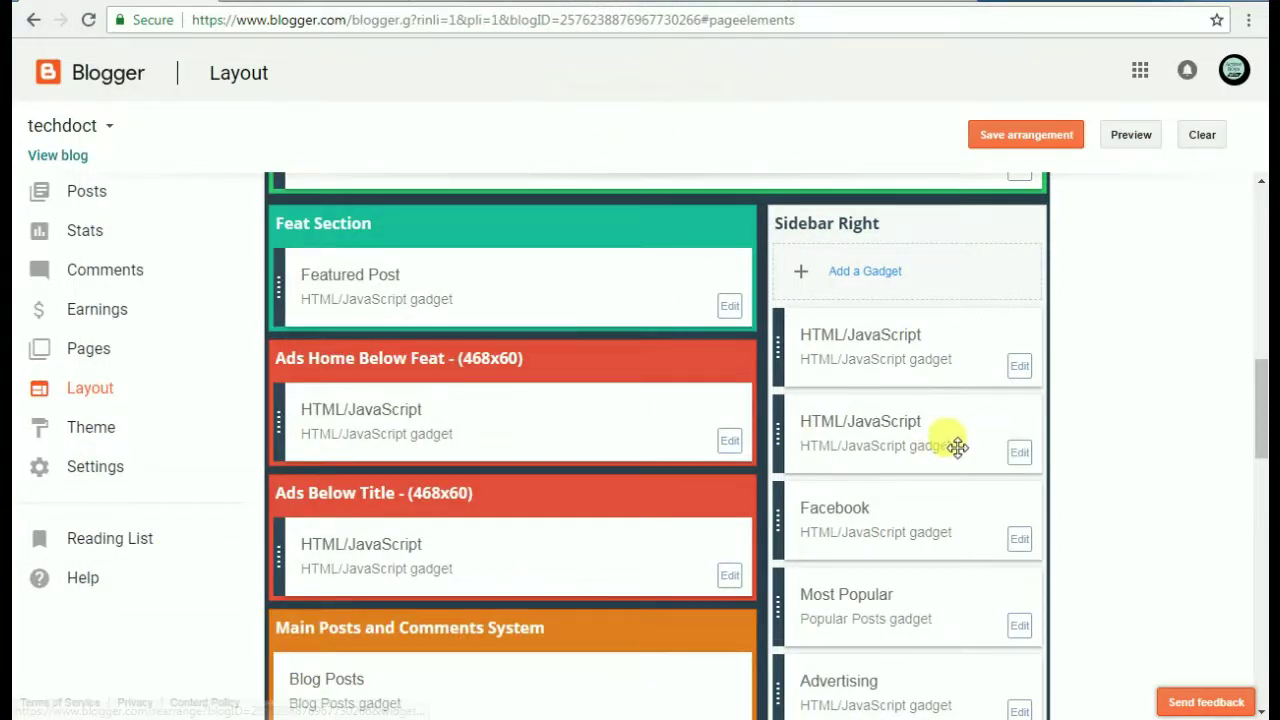
click(1020, 456)
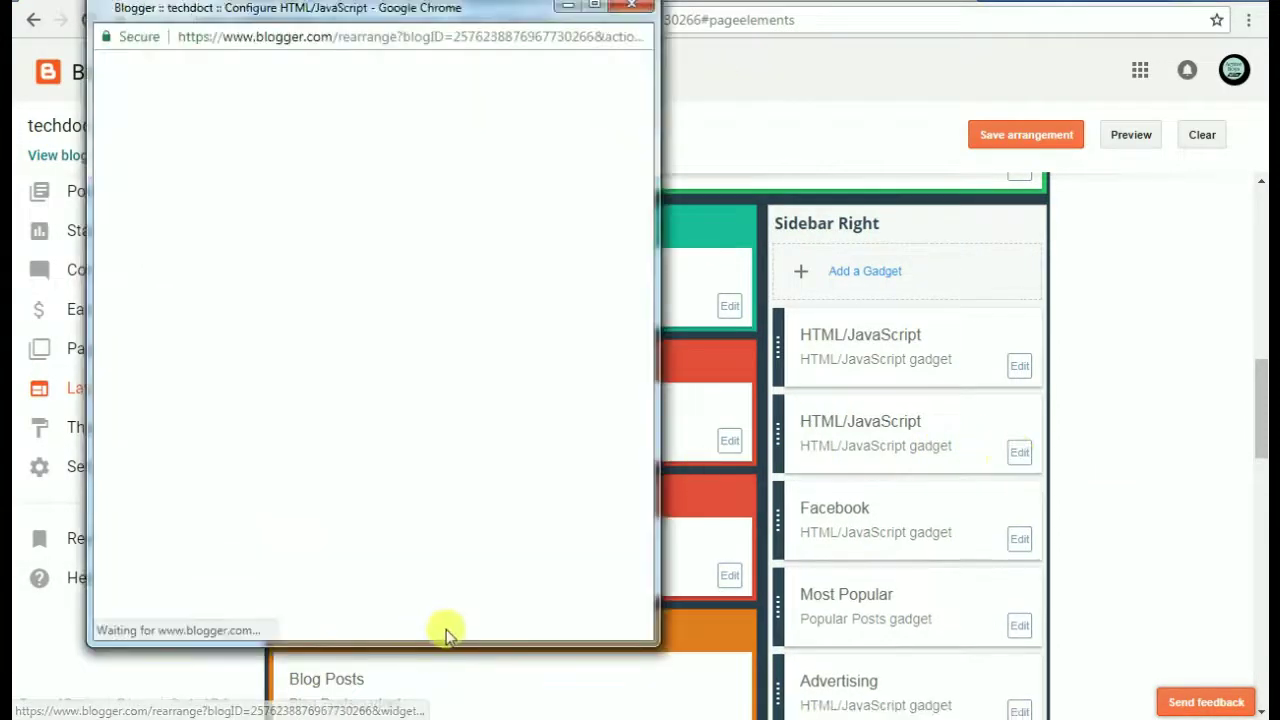
click(321, 551)
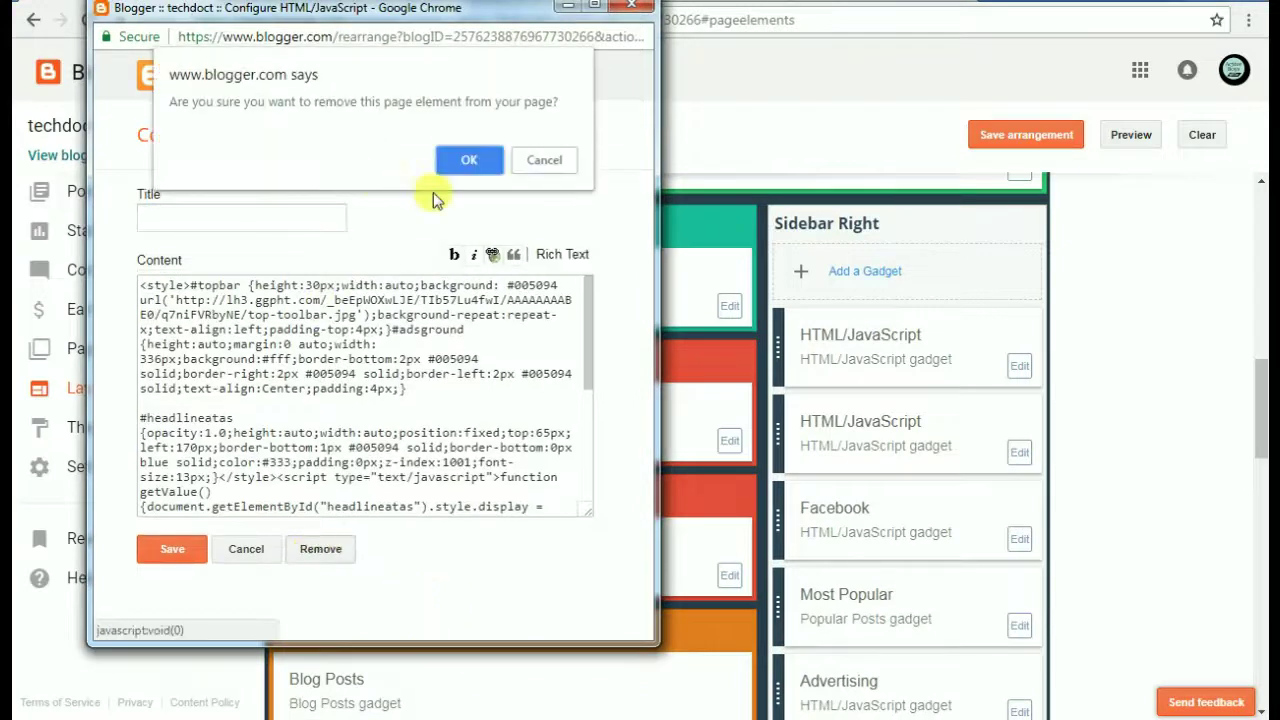
click(460, 160)
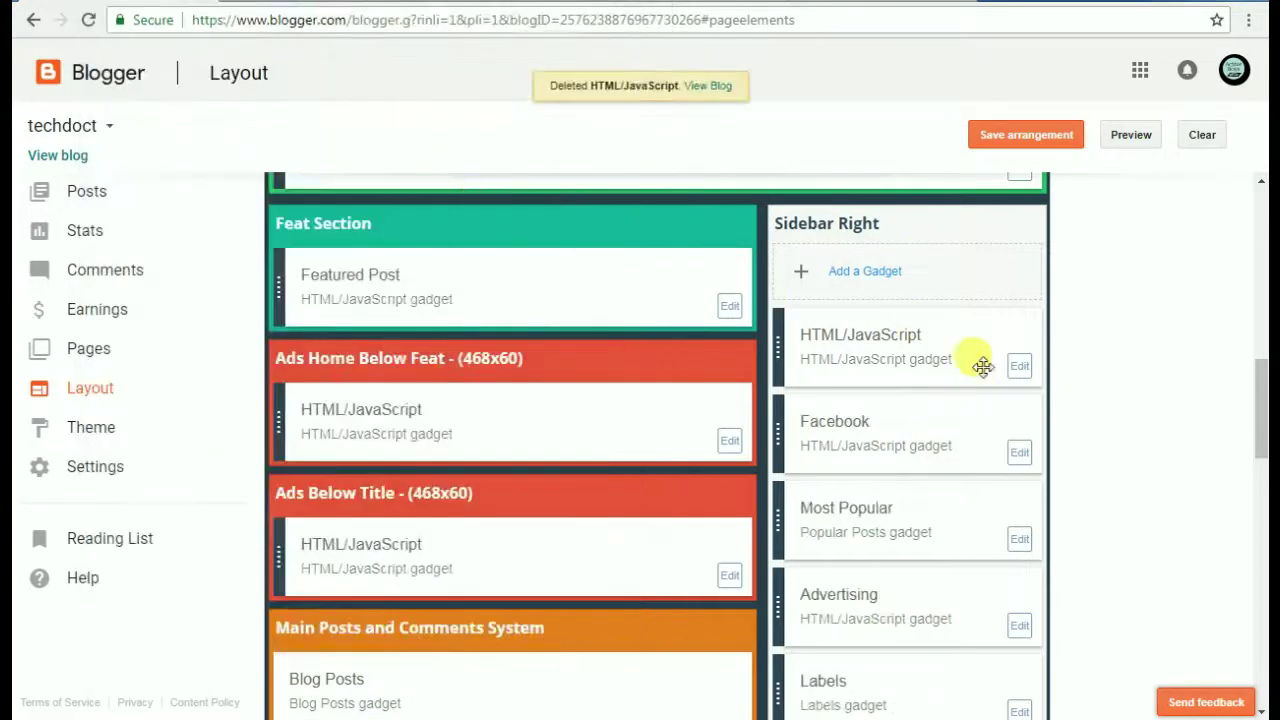
Re-save the remaining gadget, save the arrangement, and view the blog showing the live ad.
click(1019, 366)
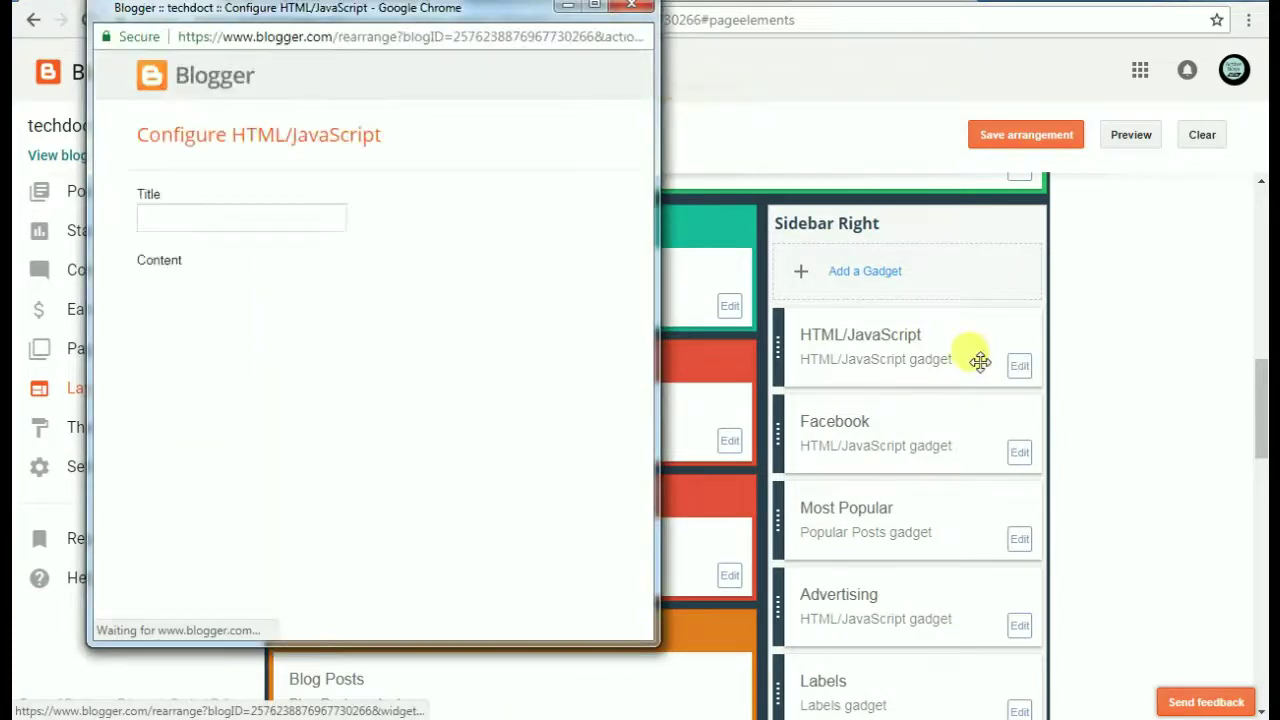
click(179, 557)
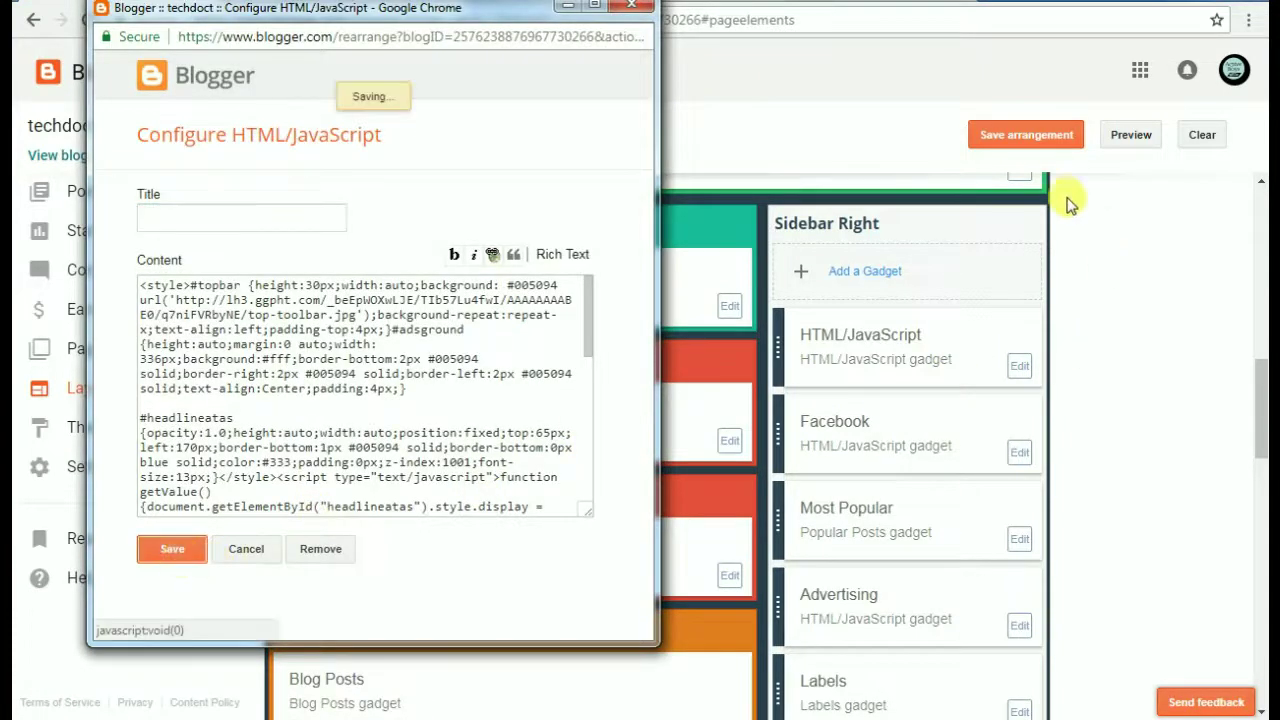
click(1025, 135)
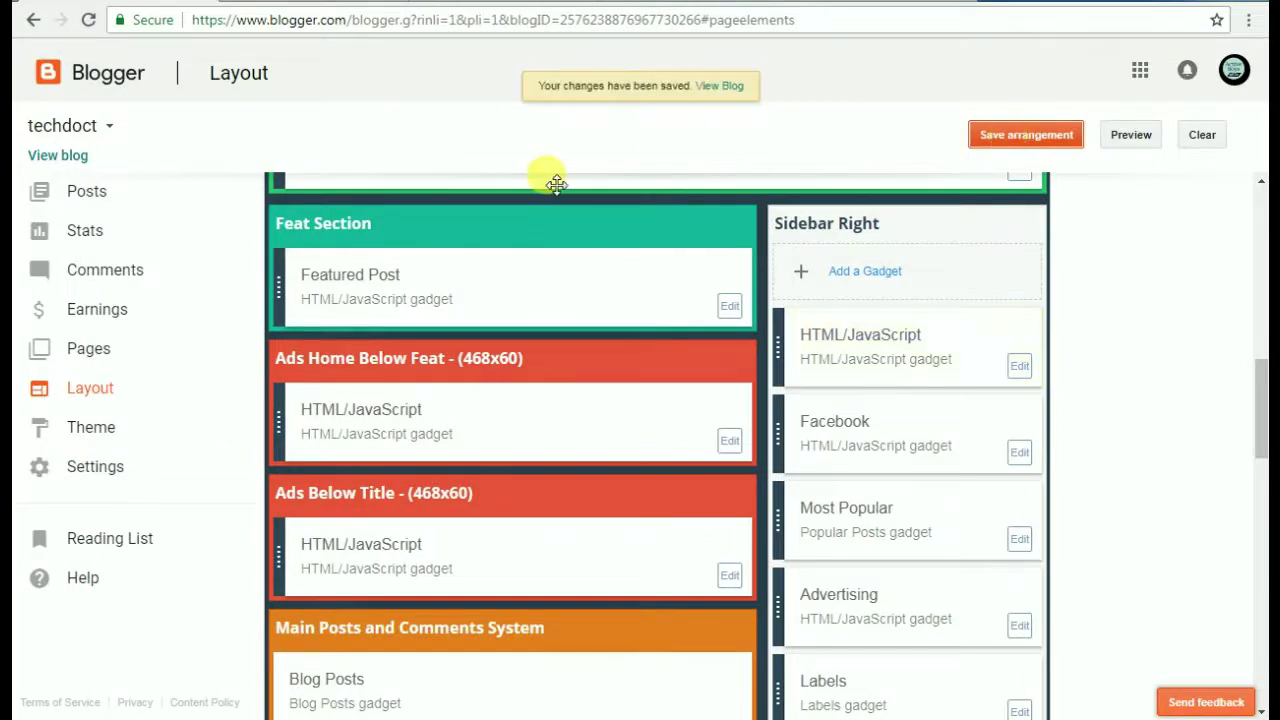
click(52, 158)
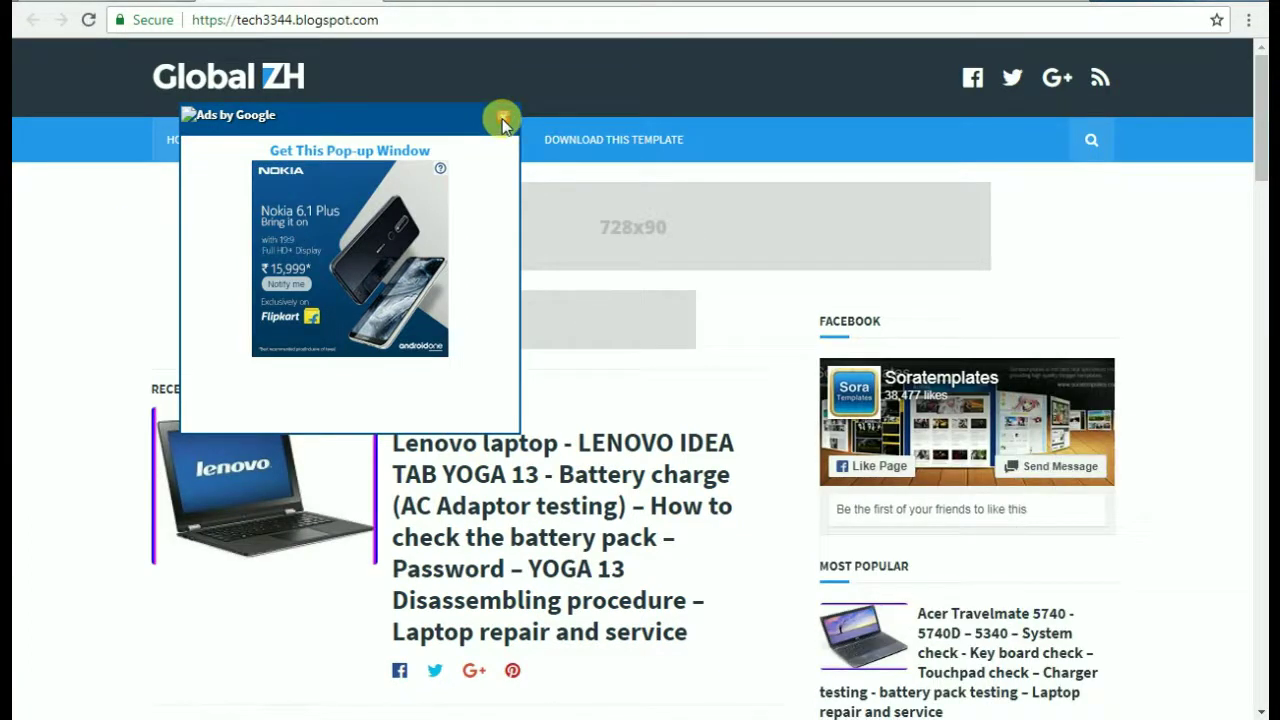
Close the Ads by Google pop-up and scroll through the blog's recent posts.
click(502, 120)
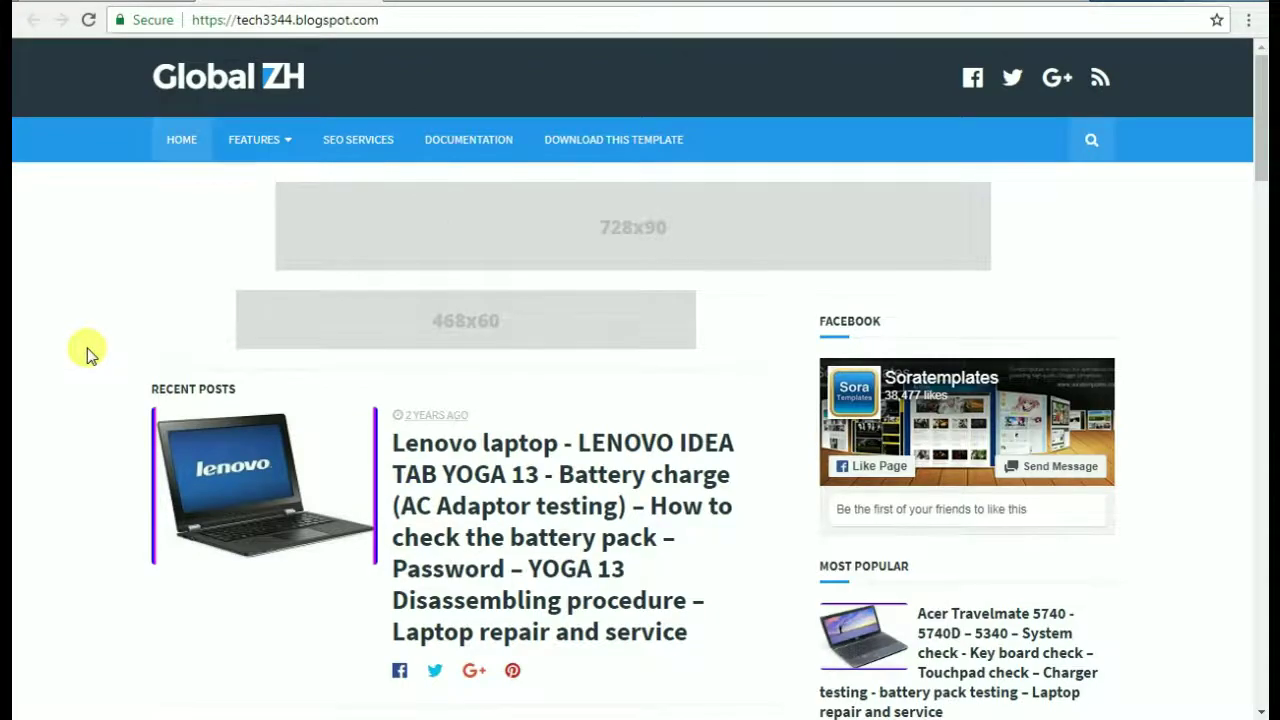
scroll(86, 351, down, 4)
scroll(86, 351, down, 14)
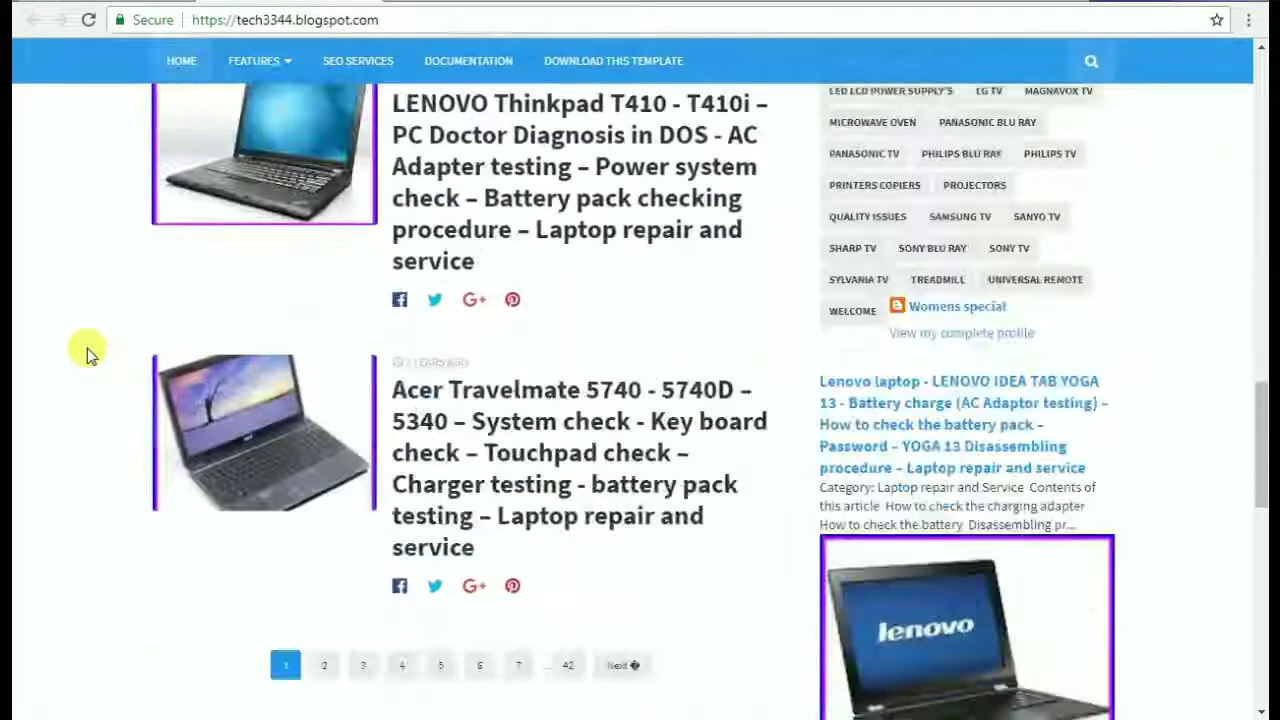
scroll(86, 351, down, 4)
scroll(86, 351, up, 20)
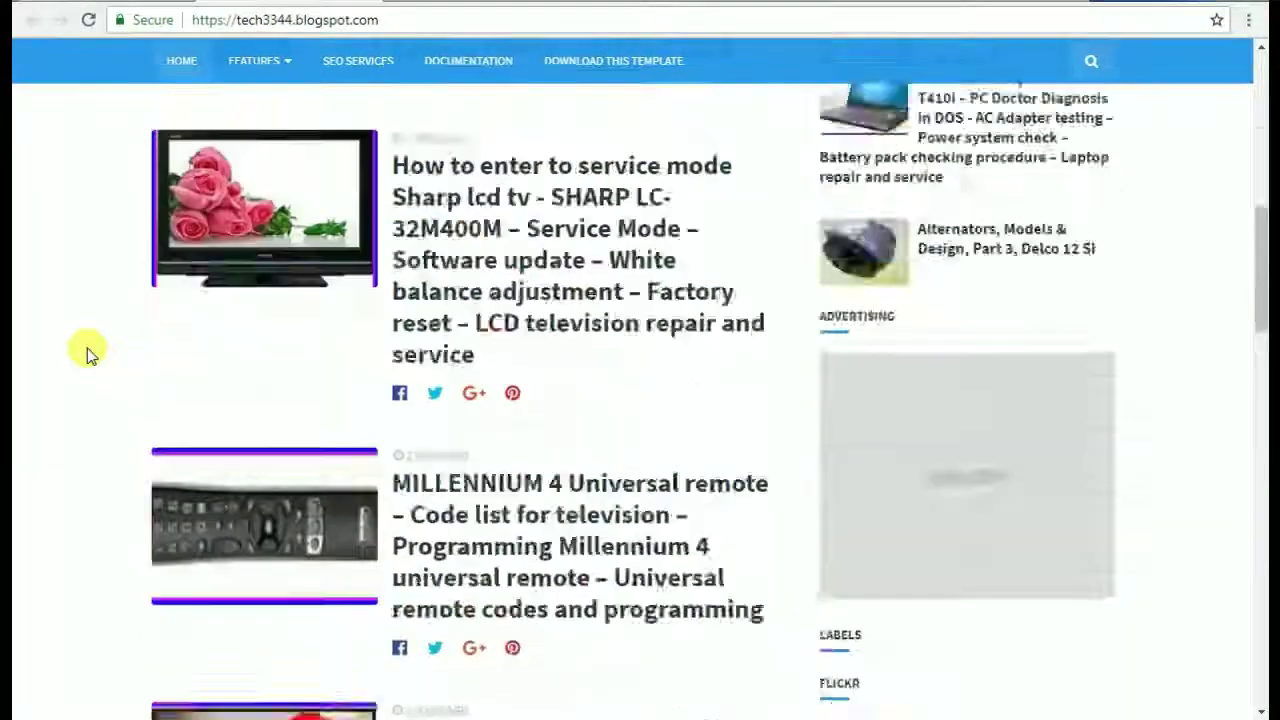
scroll(86, 351, up, 1)
scroll(80, 349, down, 3)
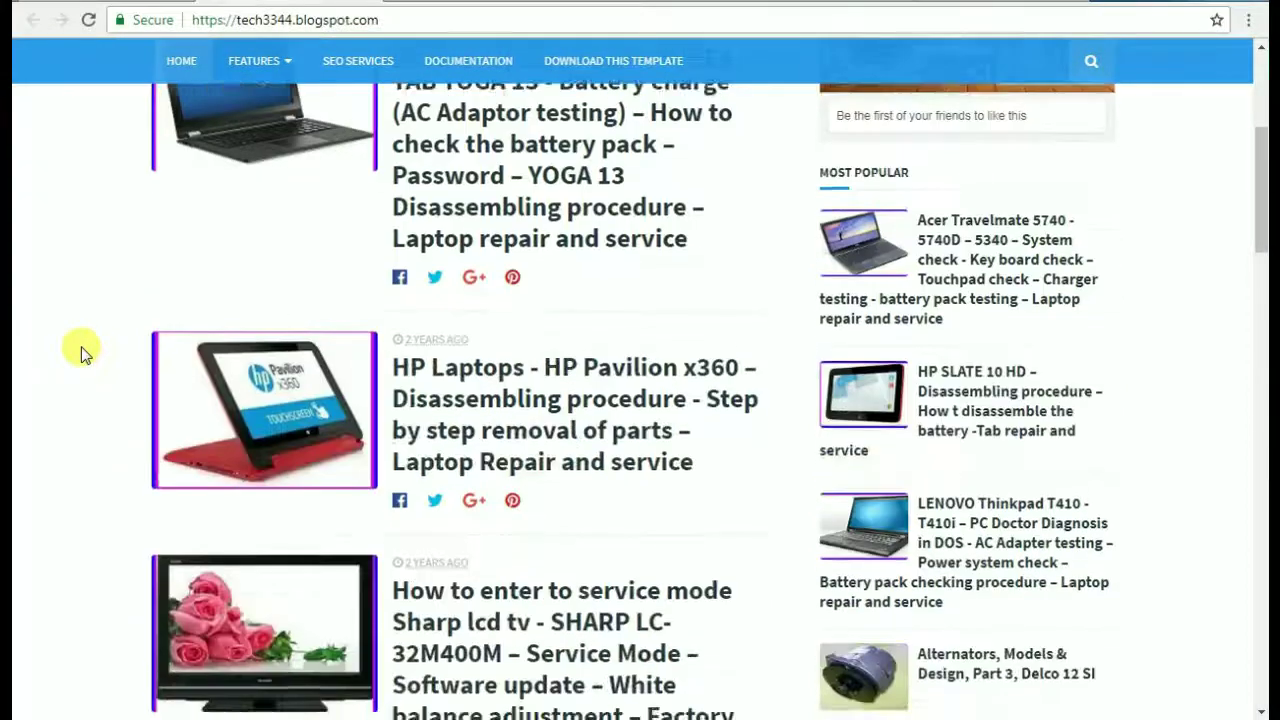
scroll(80, 250, up, 5)
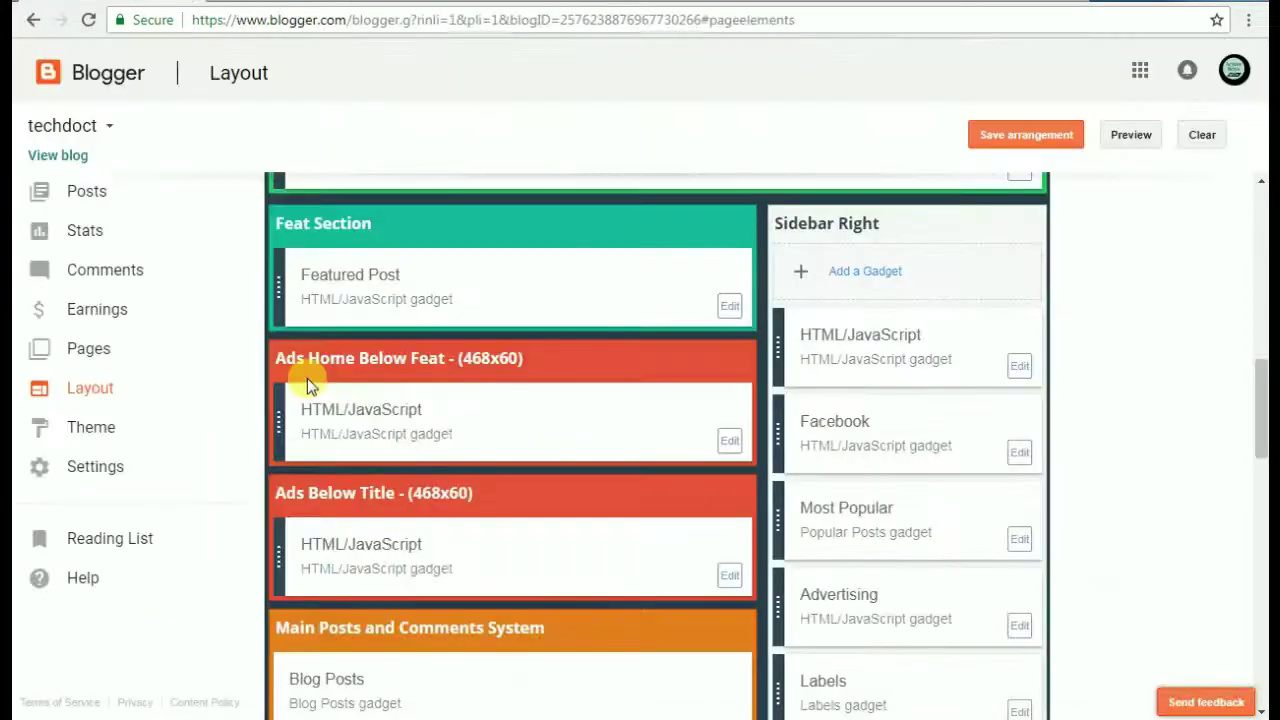